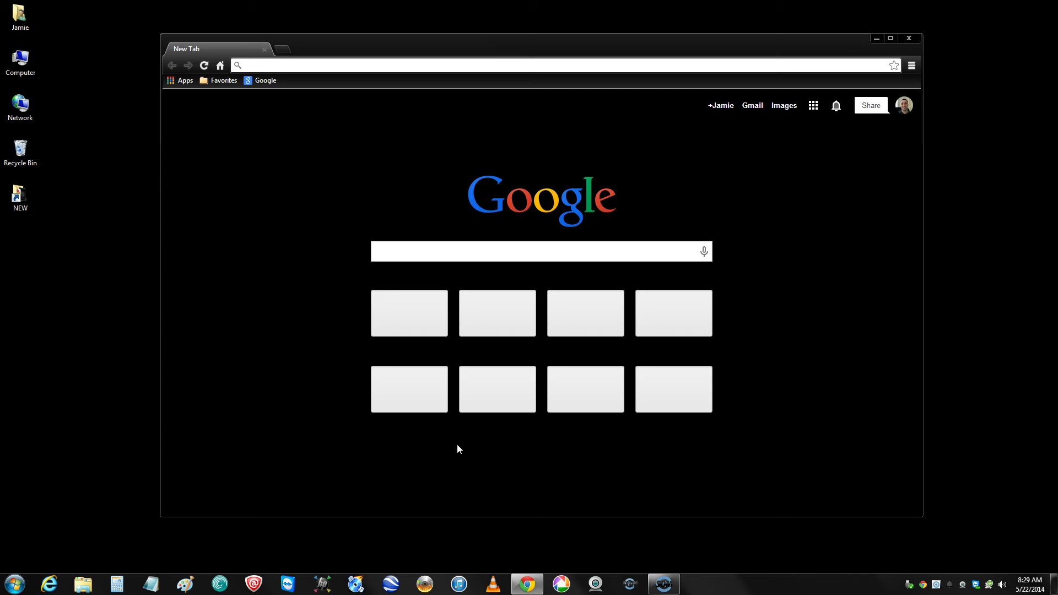
# Step: Open and close the Start menu, launch iTunes twice, then reopen the Start menu
pyautogui.click(14, 583)
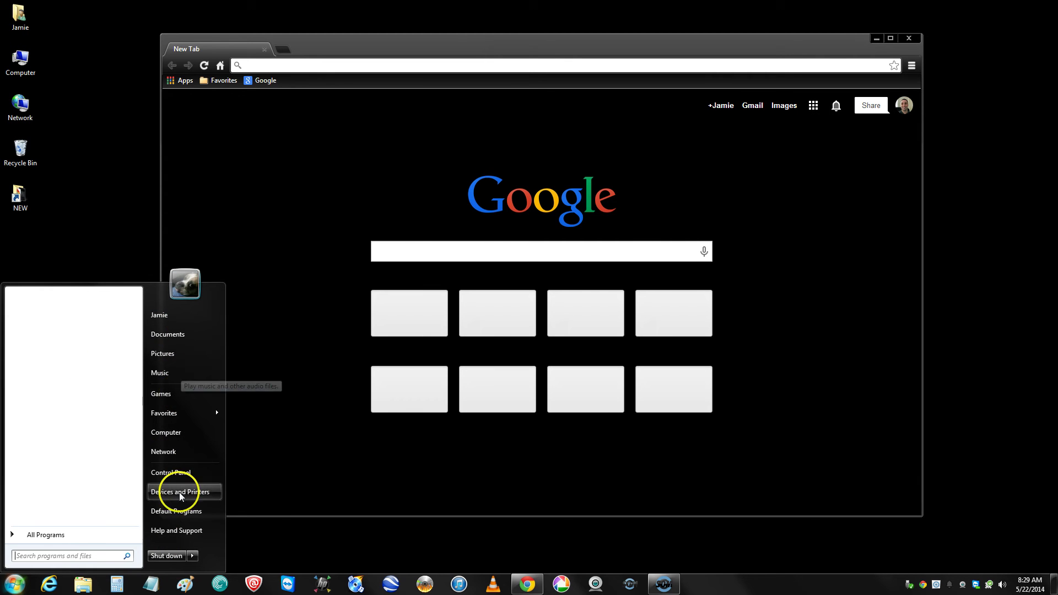
pyautogui.click(415, 550)
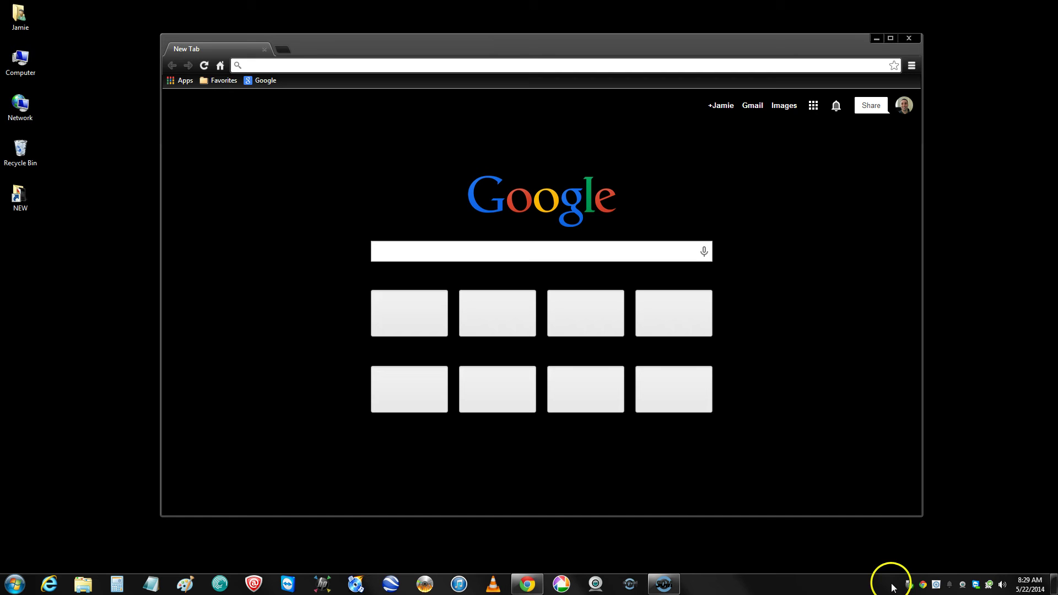
pyautogui.click(461, 583)
pyautogui.click(460, 582)
pyautogui.click(14, 583)
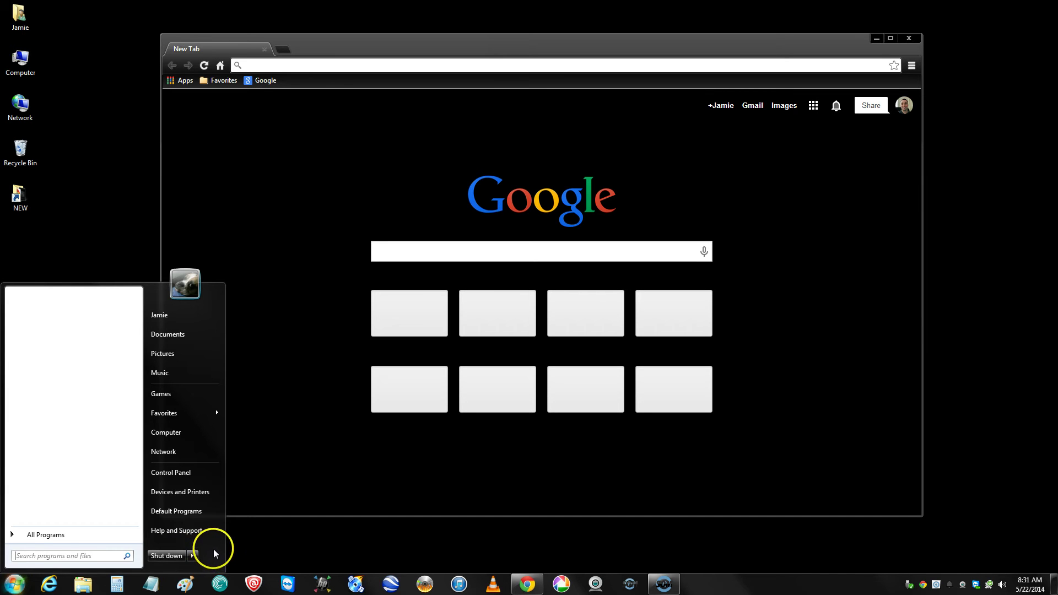
# Step: Enable the Run command in the Start menu customization list and apply it in Taskbar and Start Menu Properties
pyautogui.rightClick(210, 547)
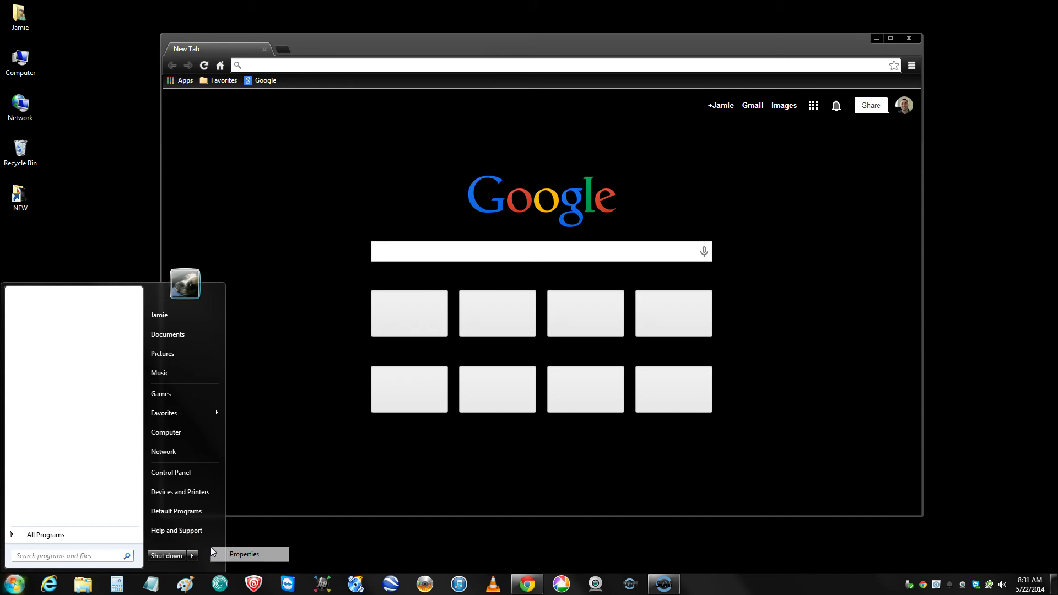
pyautogui.click(244, 554)
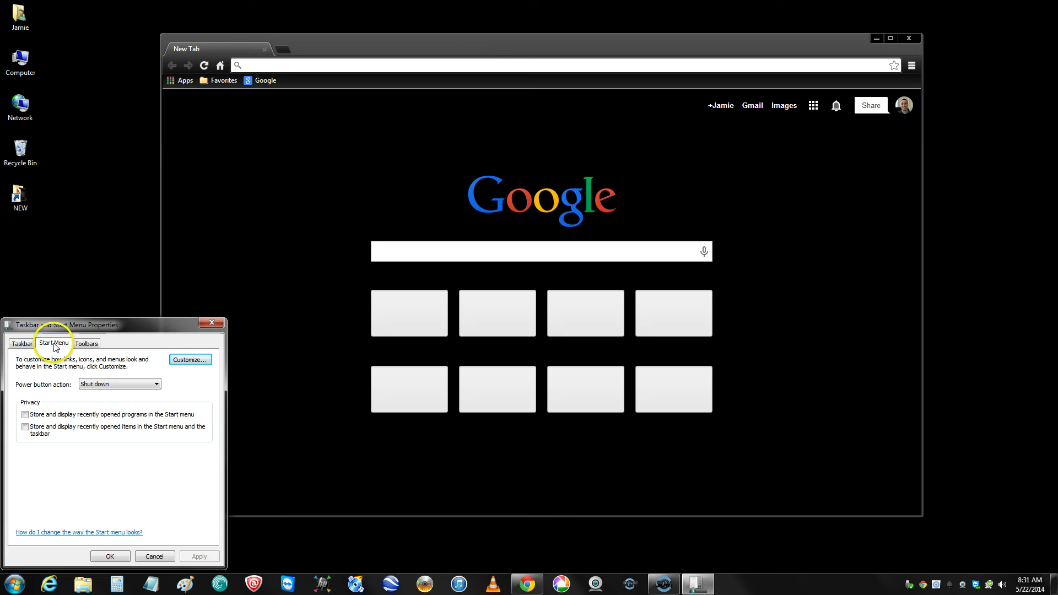
pyautogui.click(201, 360)
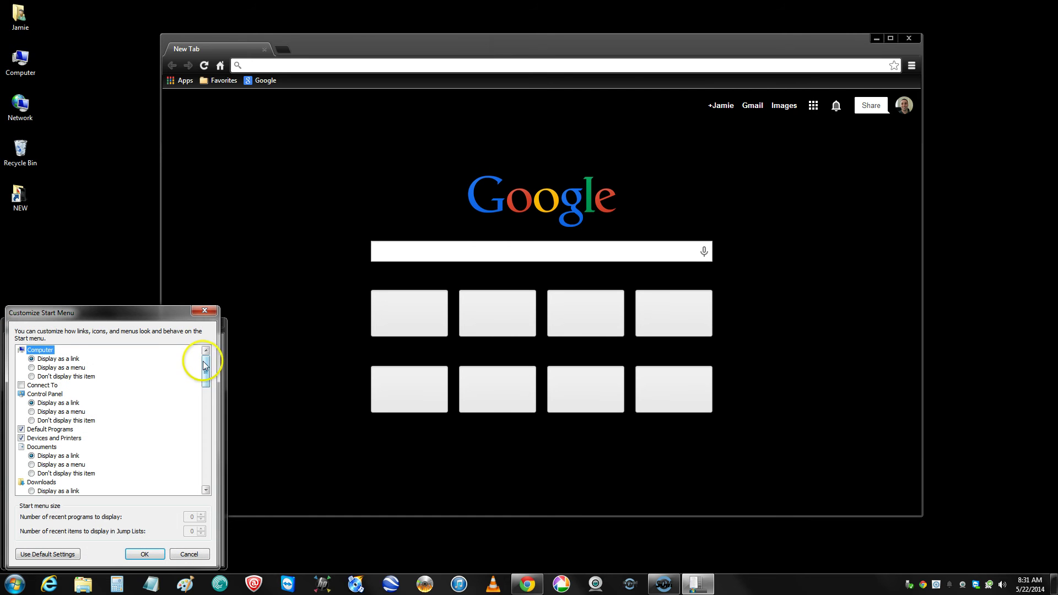
pyautogui.moveTo(207, 367); pyautogui.dragTo(205, 395)
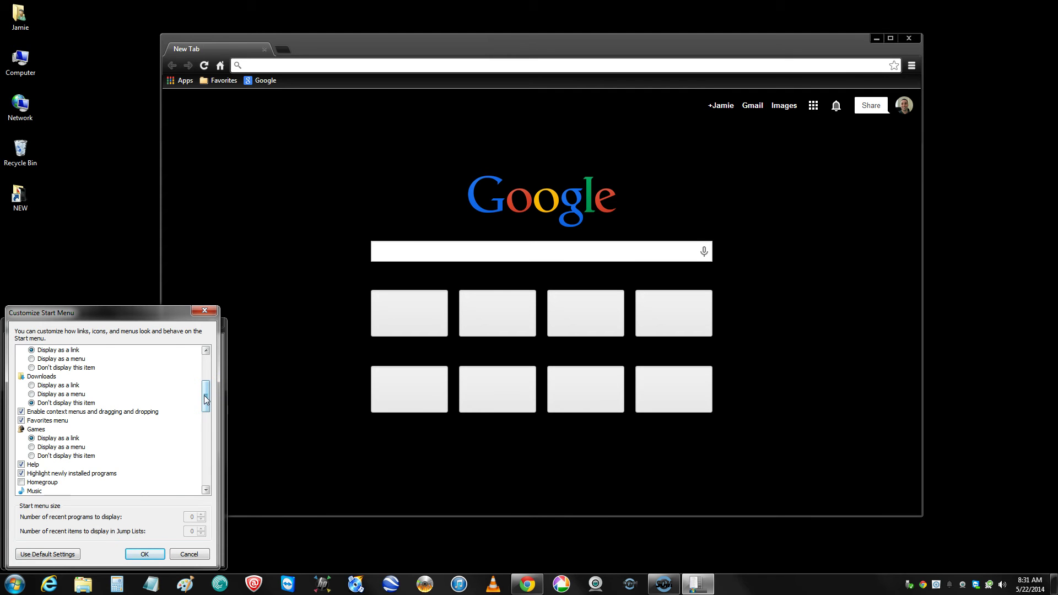
pyautogui.moveTo(206, 399); pyautogui.dragTo(206, 403)
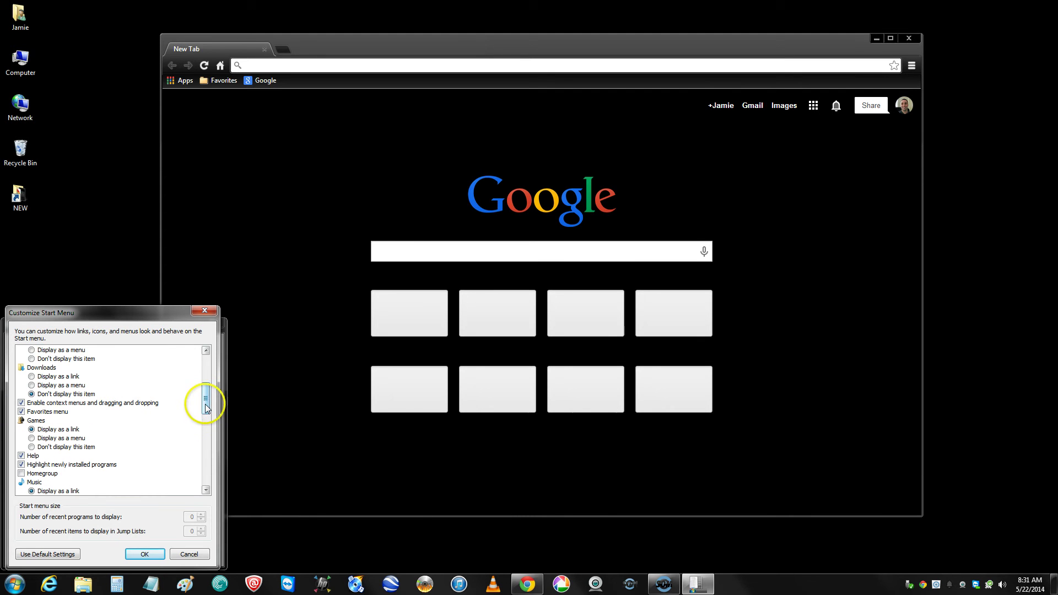
pyautogui.moveTo(206, 405); pyautogui.dragTo(205, 463)
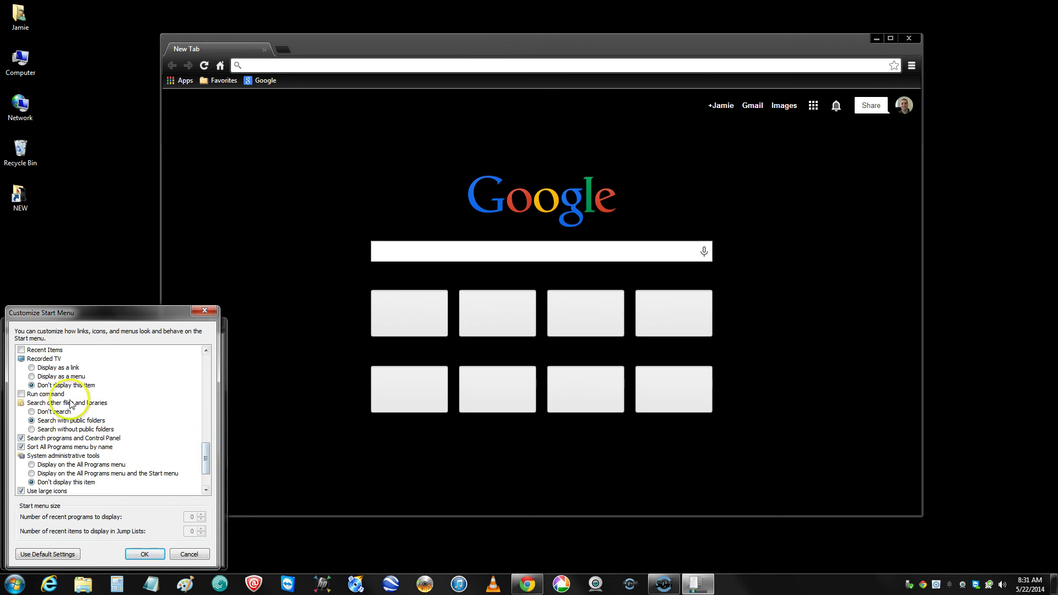
pyautogui.click(21, 394)
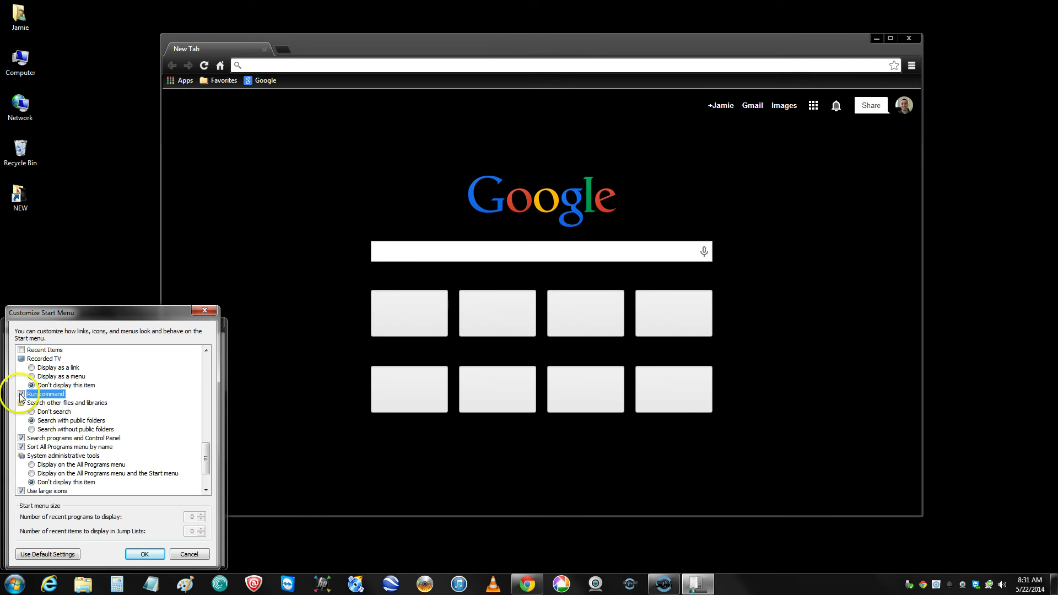
pyautogui.click(144, 554)
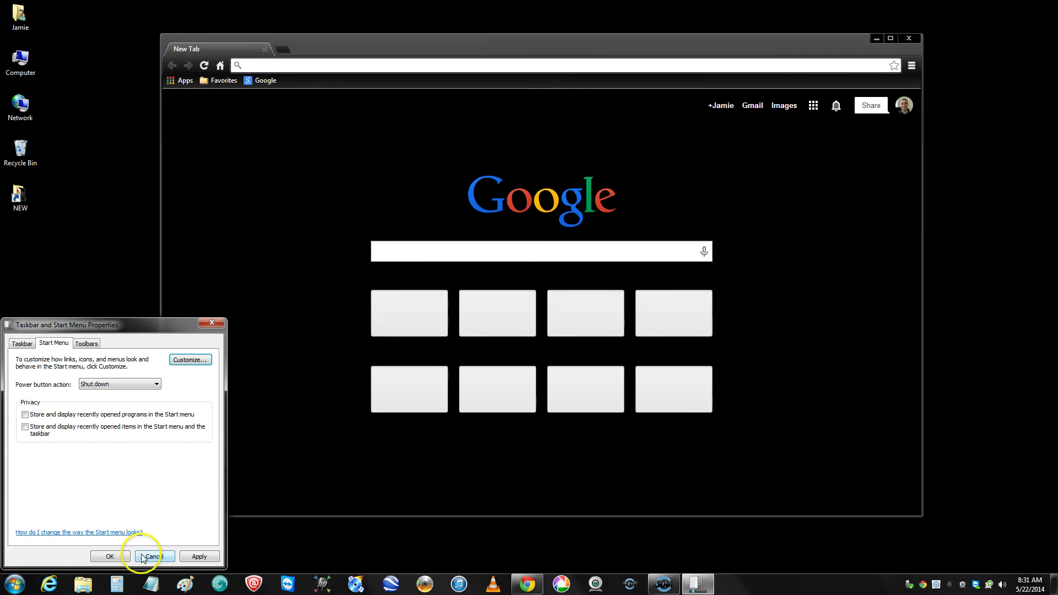
pyautogui.click(199, 555)
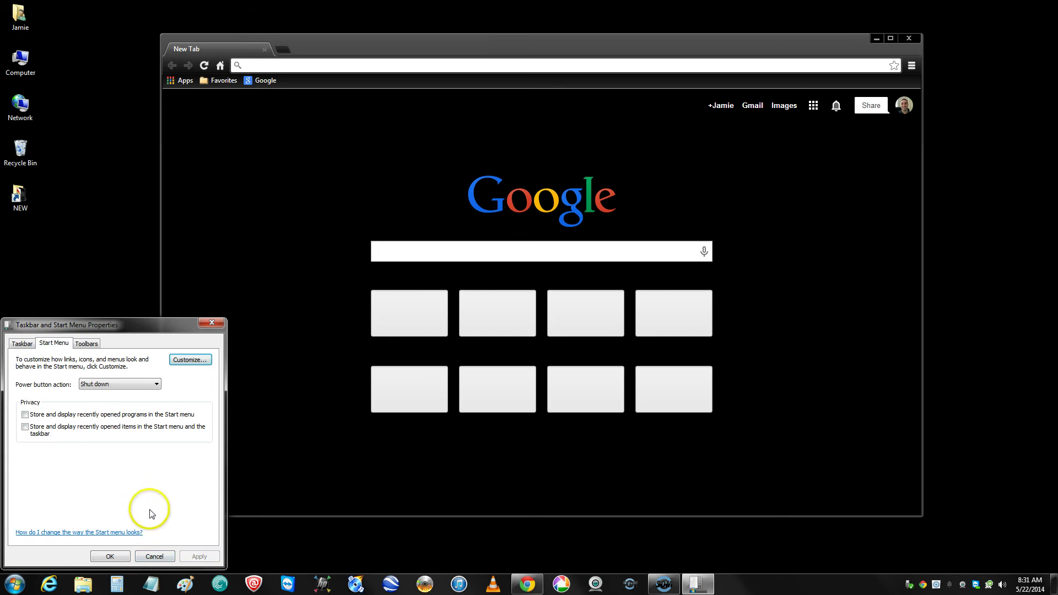
pyautogui.click(112, 555)
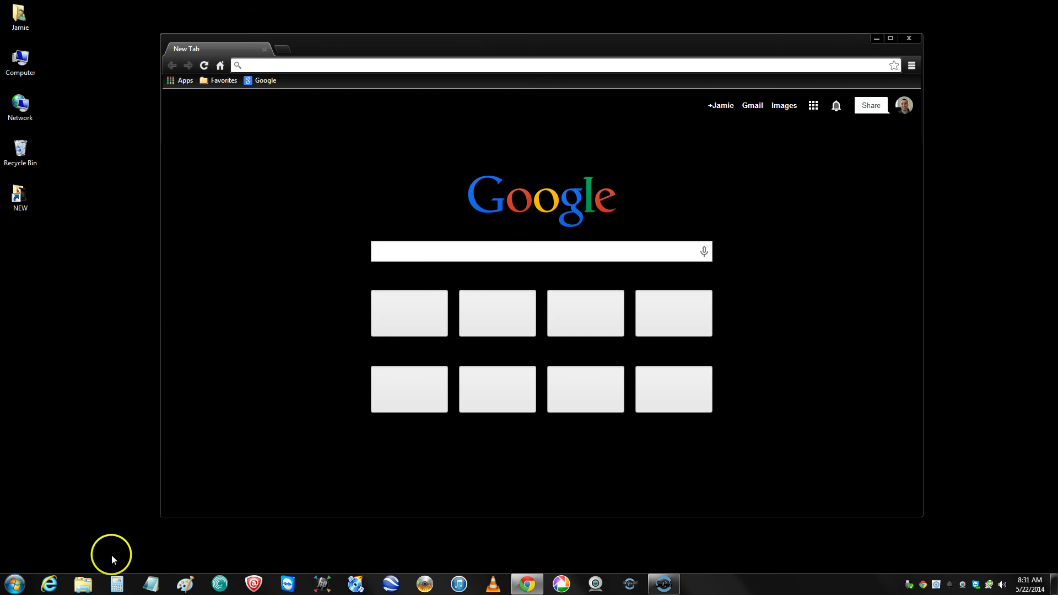
# Step: Open the Run dialog from the Start menu
pyautogui.click(10, 590)
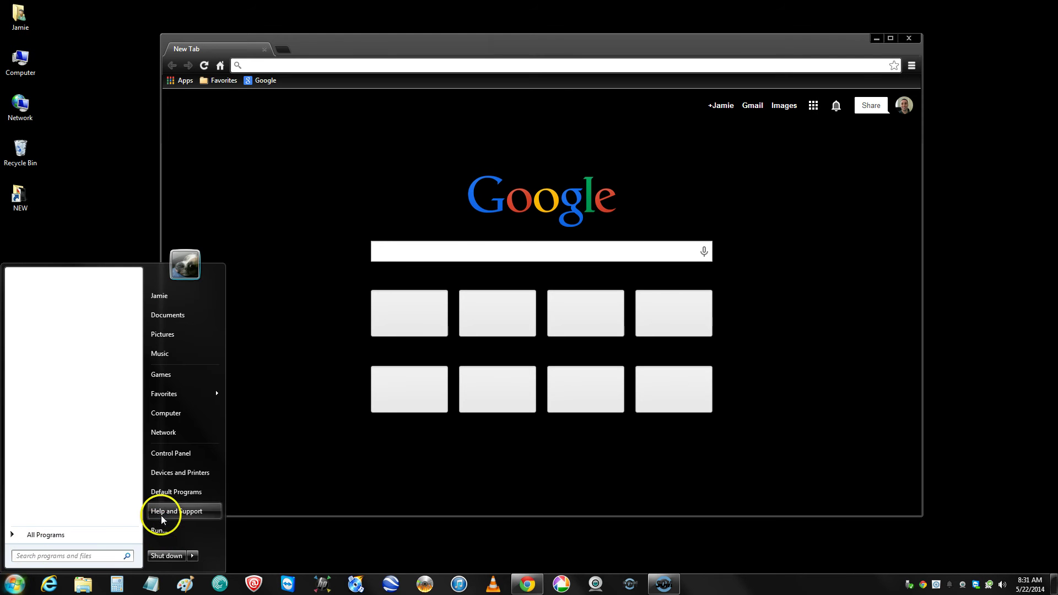
pyautogui.click(159, 532)
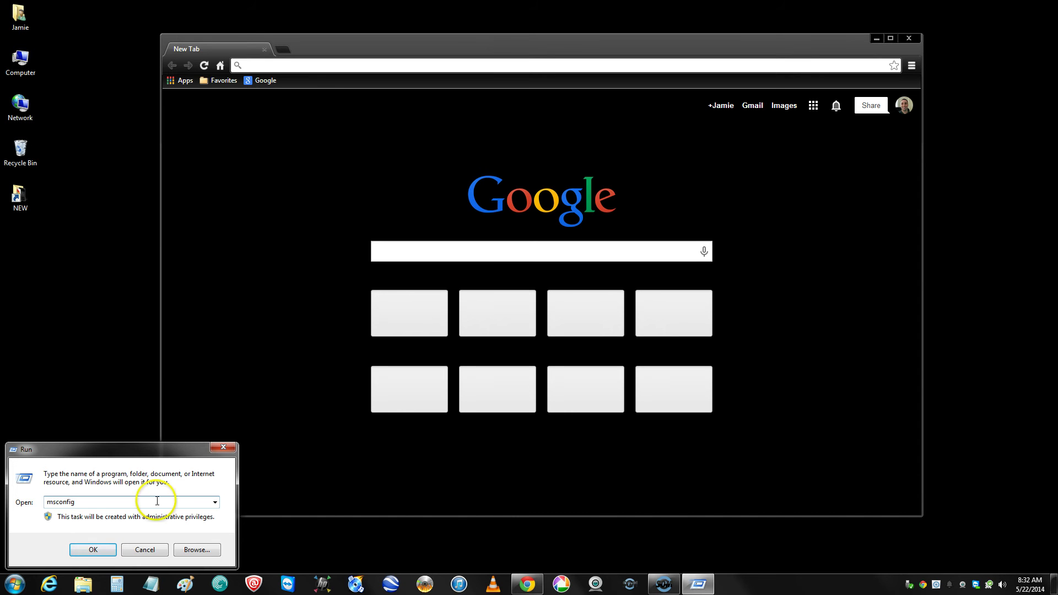
# Step: Launch System Configuration, minimize Chrome and move the msconfig window slightly upward
pyautogui.click(92, 547)
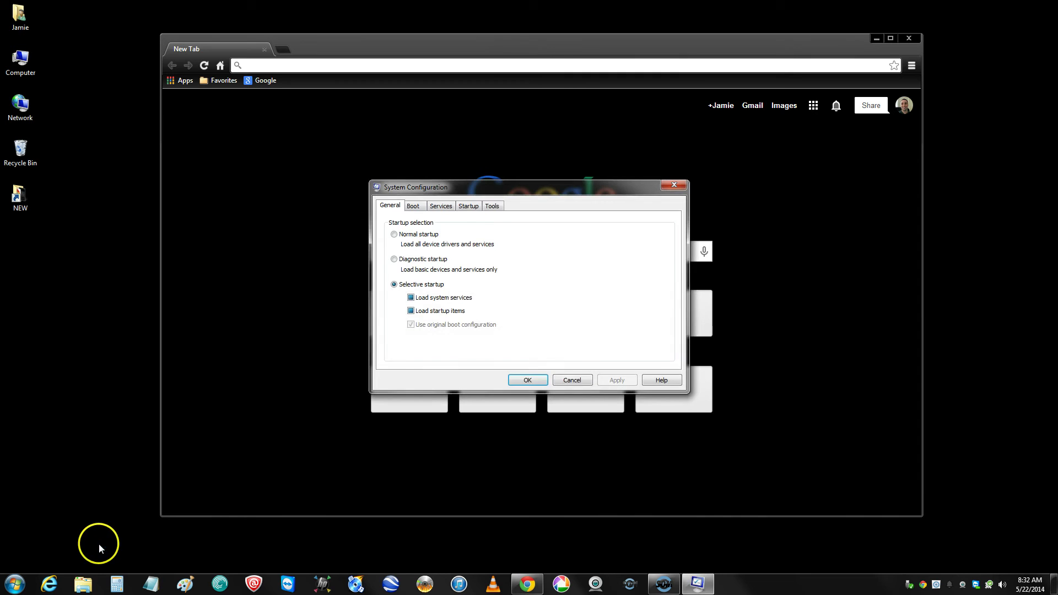
pyautogui.click(876, 40)
pyautogui.moveTo(532, 188); pyautogui.dragTo(518, 204)
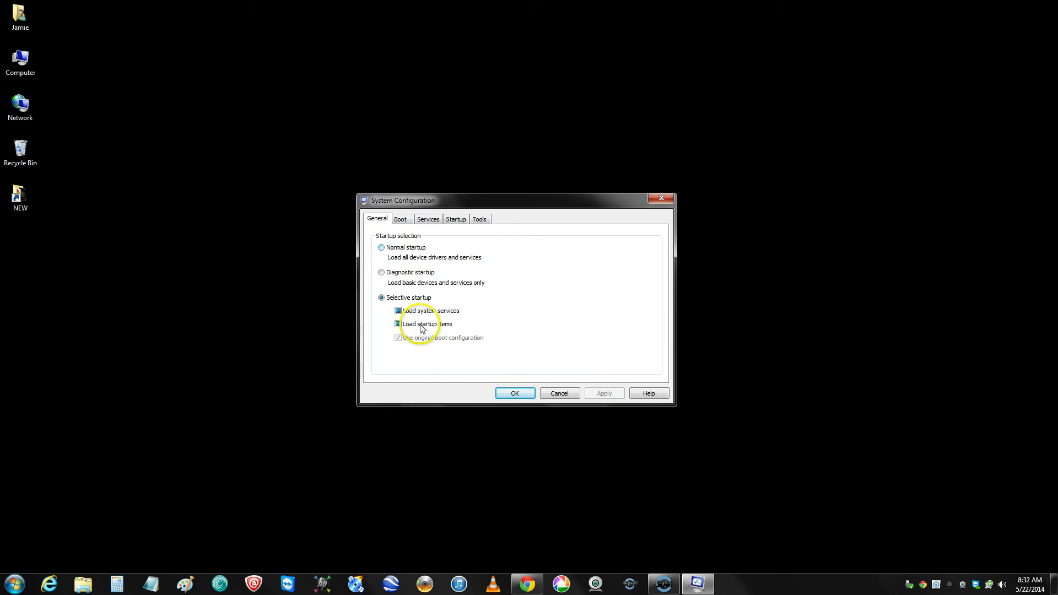
# Step: Browse the Boot, General, Services, Startup and Tools tabs of System Configuration
pyautogui.click(405, 223)
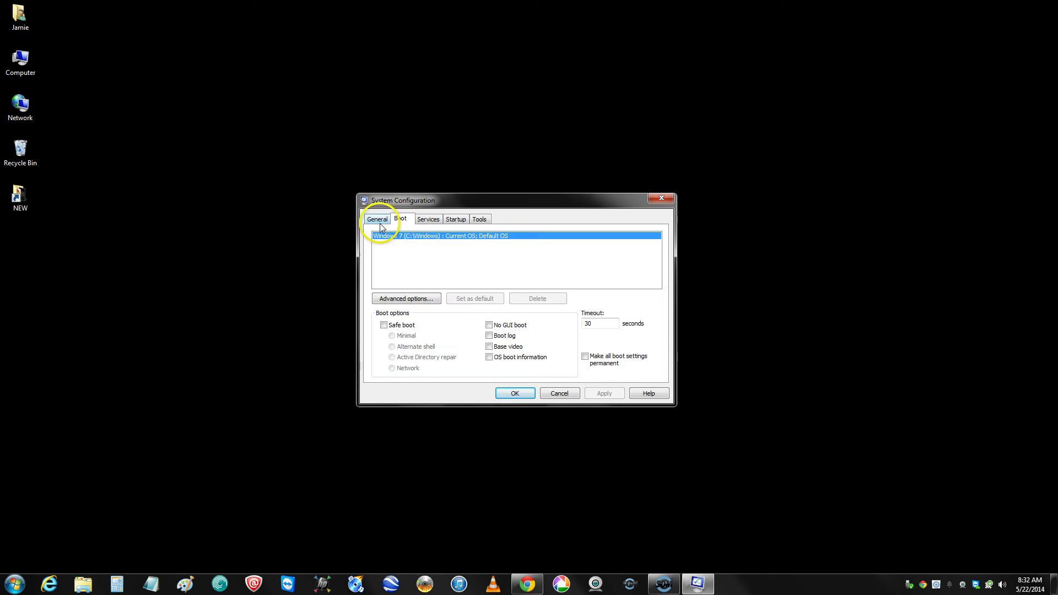
pyautogui.click(379, 222)
pyautogui.click(403, 220)
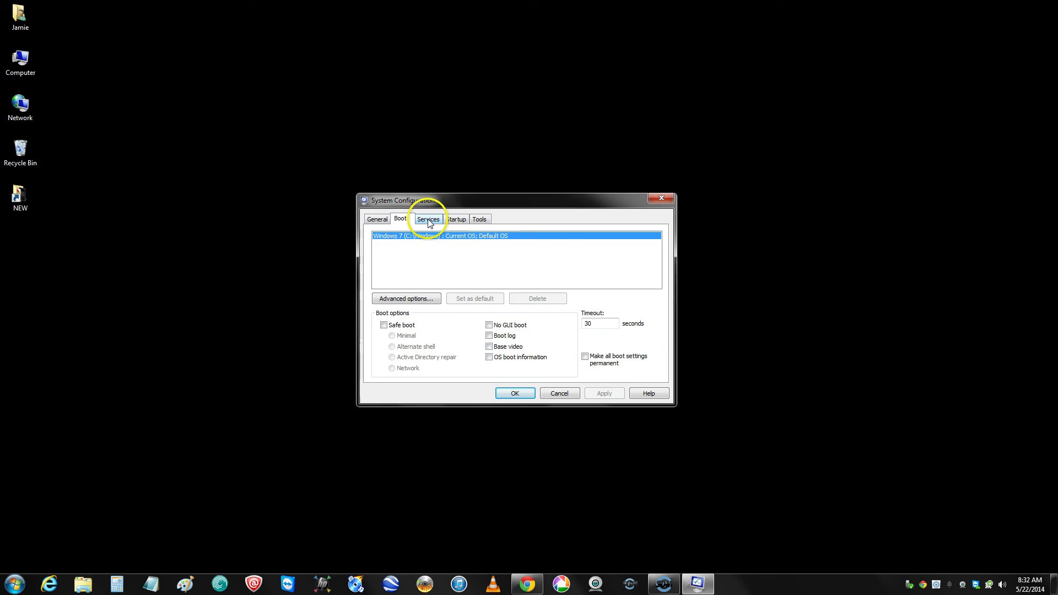
pyautogui.click(429, 223)
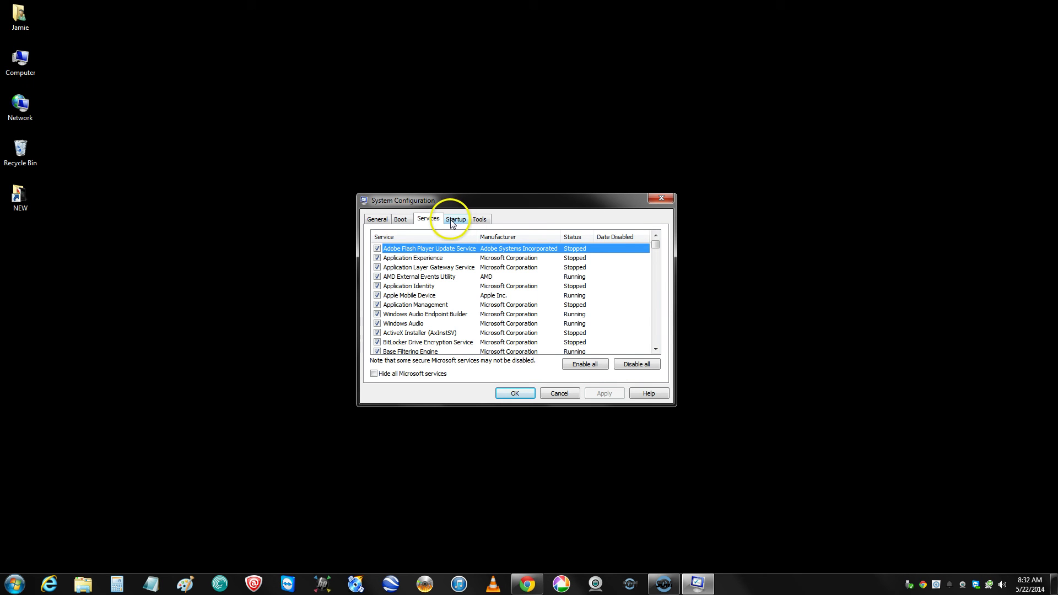
pyautogui.click(454, 221)
pyautogui.click(475, 221)
pyautogui.click(455, 220)
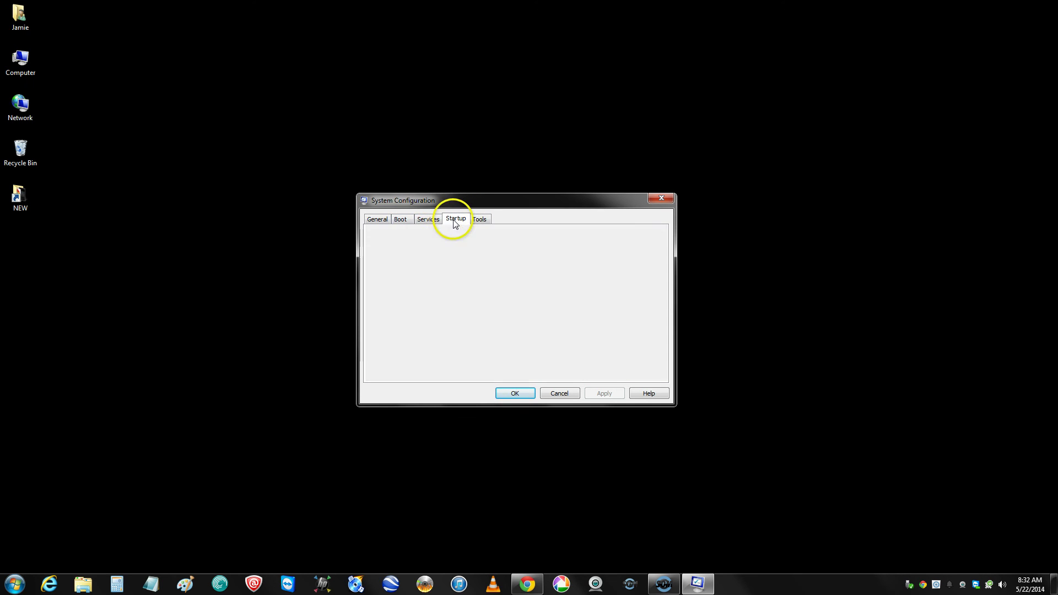
pyautogui.click(428, 221)
pyautogui.click(402, 219)
pyautogui.click(377, 219)
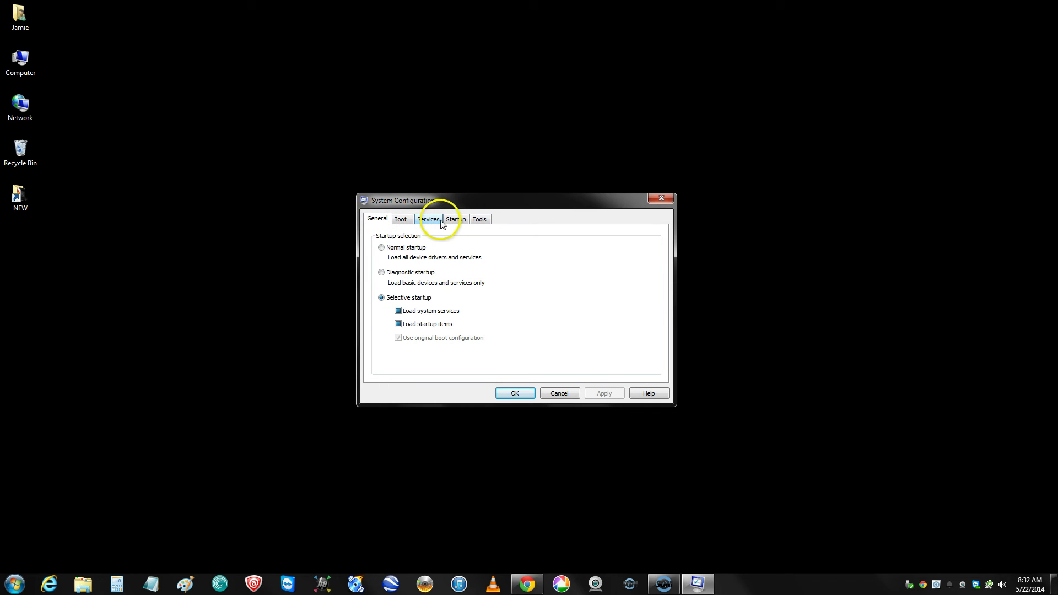
pyautogui.click(456, 219)
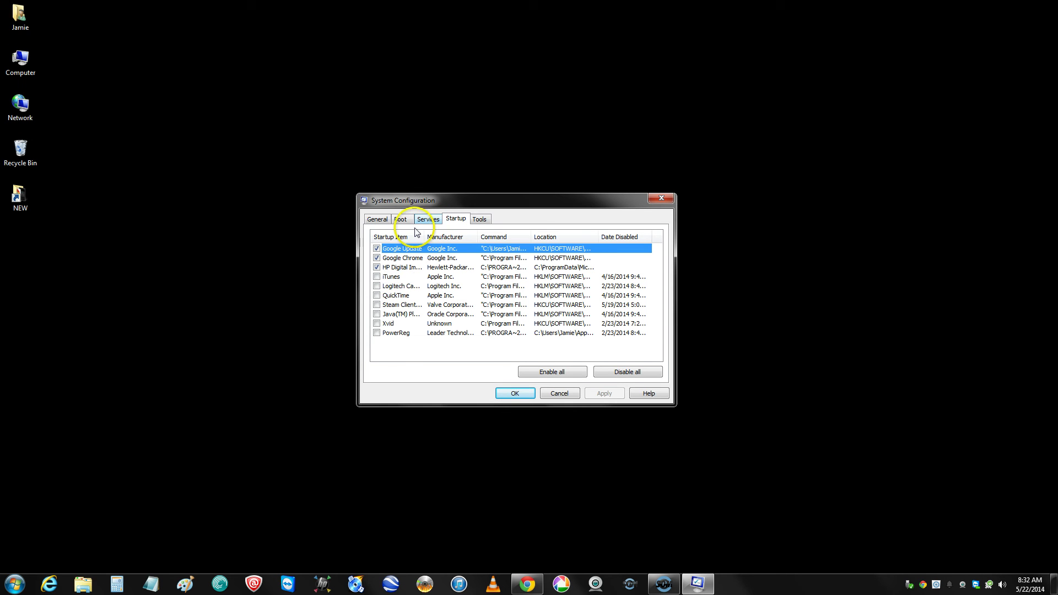
# Step: Open and close the Start menu, revisit the Boot and General tabs, ending on Services
pyautogui.click(15, 584)
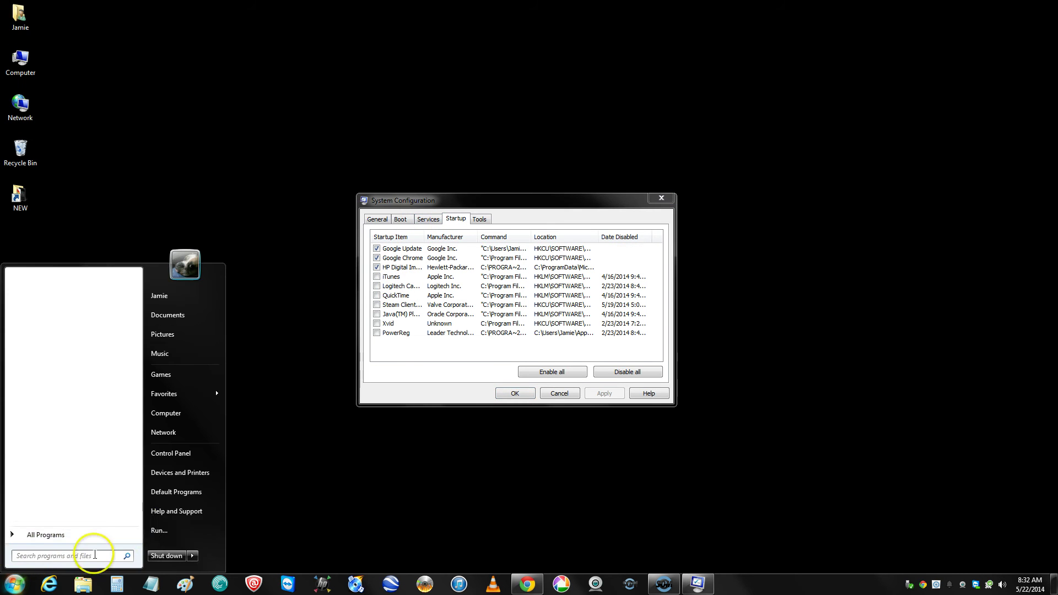
pyautogui.click(411, 421)
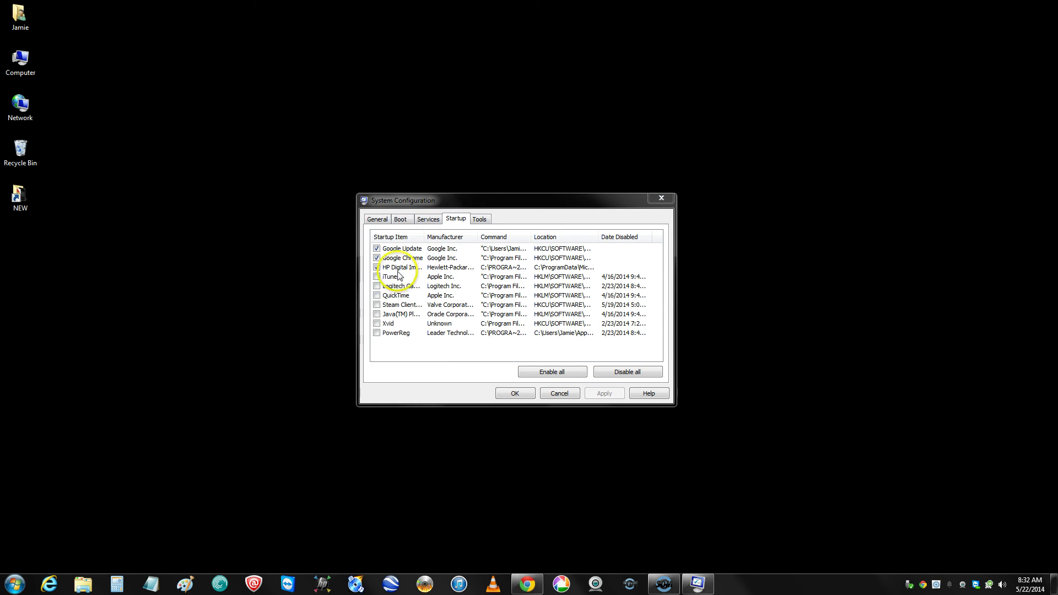
pyautogui.click(425, 221)
pyautogui.click(400, 221)
pyautogui.click(380, 221)
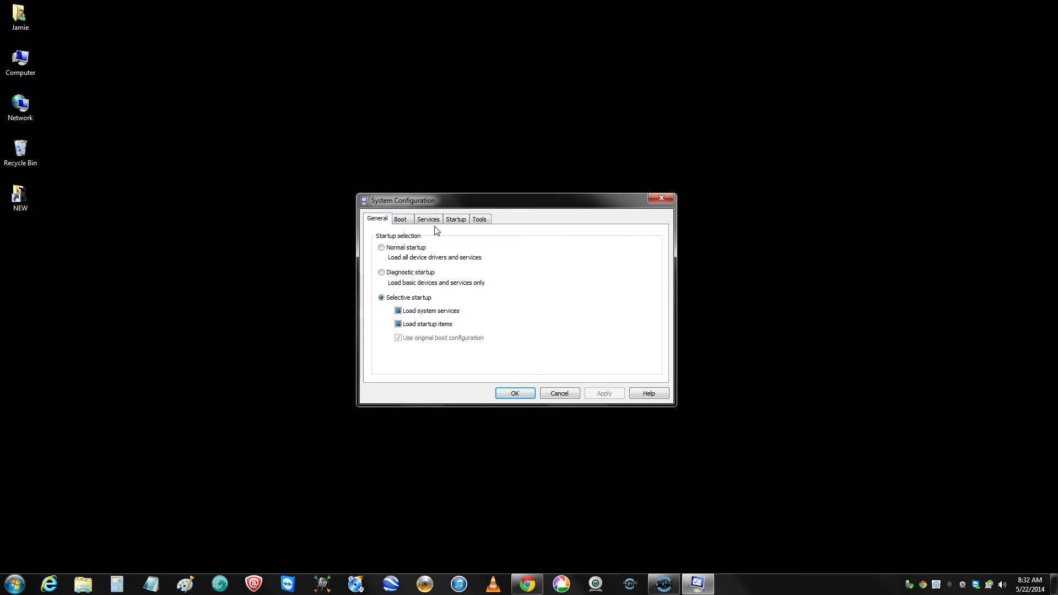
pyautogui.click(442, 238)
pyautogui.click(434, 220)
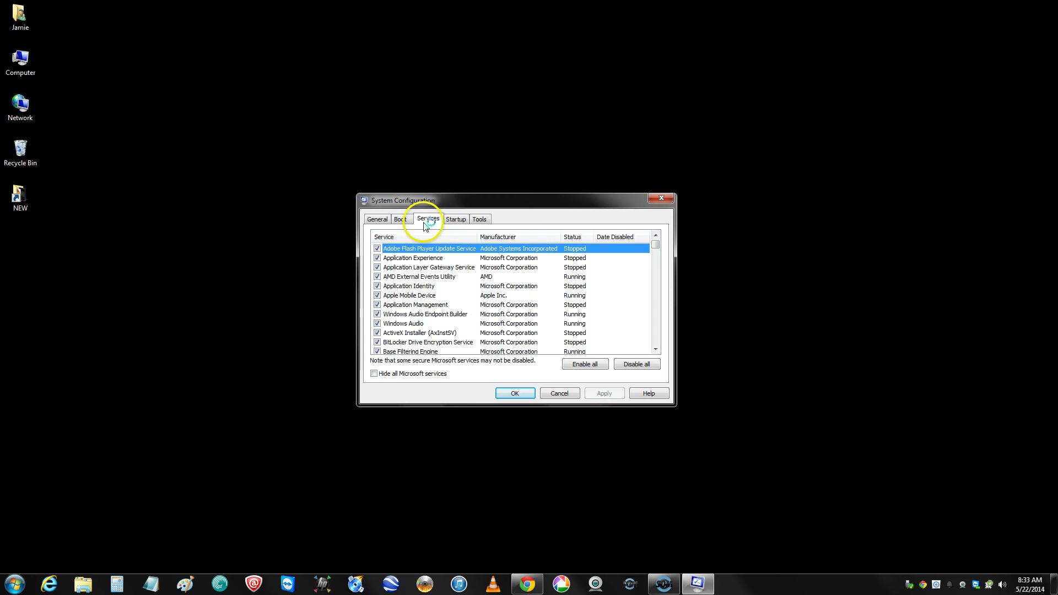
# Step: Tick 'Hide all Microsoft services' so only Adobe, AMD, Apple and Google services remain listed
pyautogui.click(374, 374)
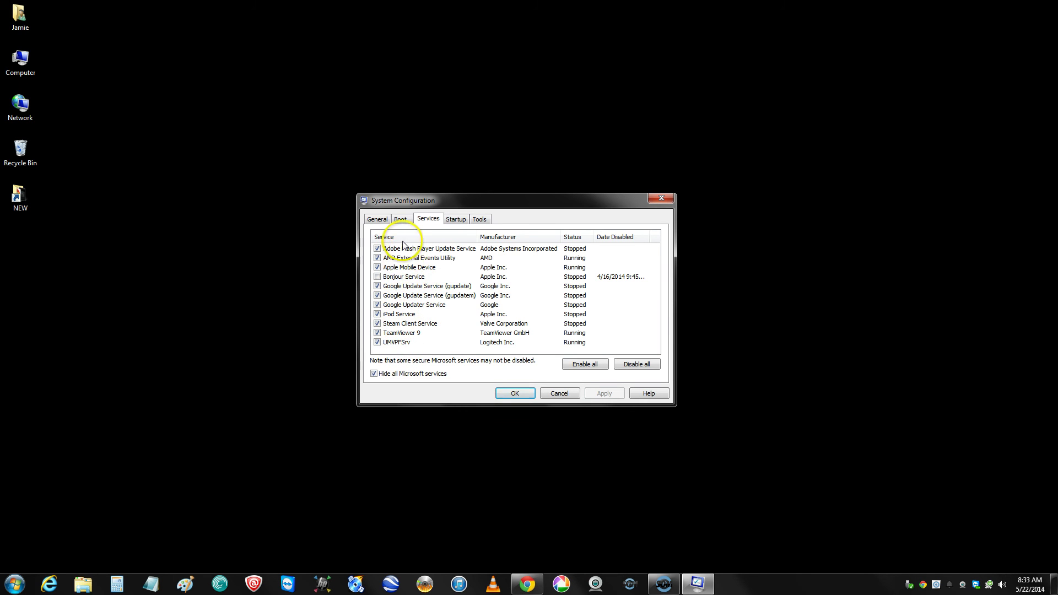
# Step: Switch to the Startup tab, widen the Startup Item column, and dismiss a desktop context menu
pyautogui.click(378, 219)
pyautogui.click(455, 219)
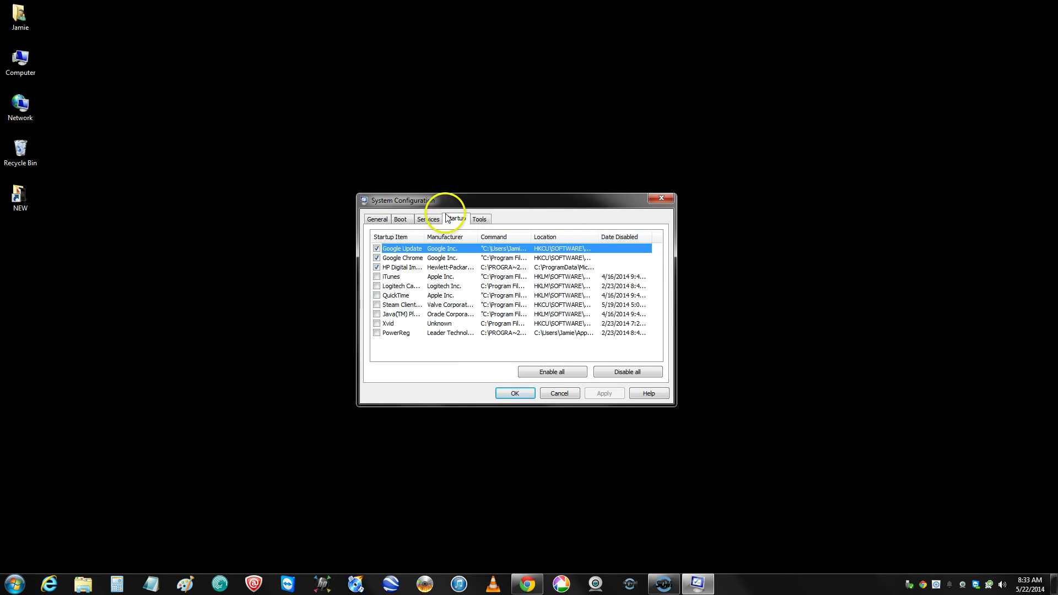
pyautogui.moveTo(425, 236)
pyautogui.mouseDown()
pyautogui.moveTo(469, 237)
pyautogui.moveTo(443, 236)
pyautogui.mouseUp()
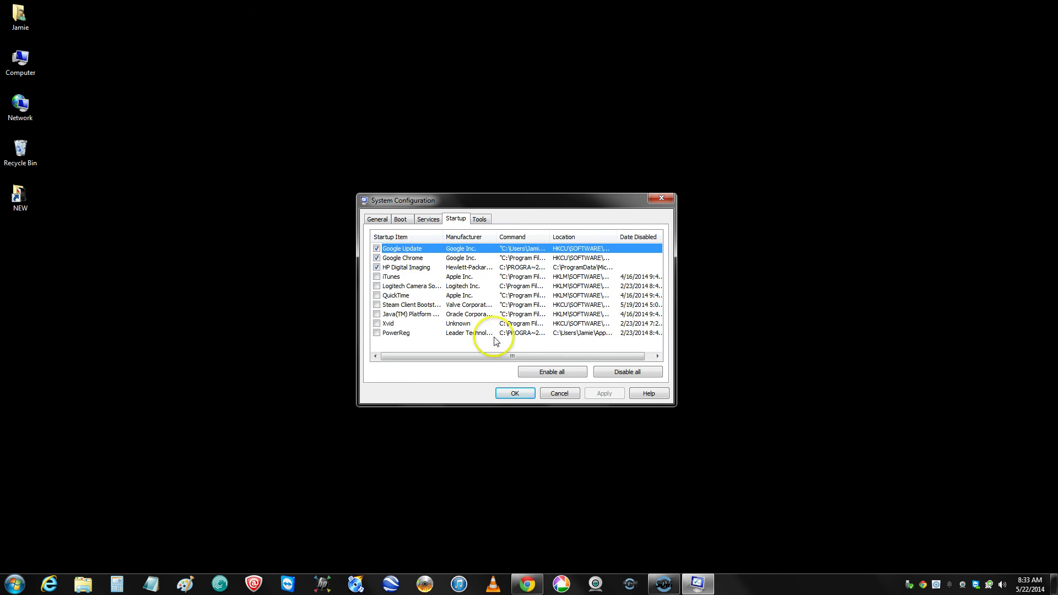
pyautogui.rightClick(805, 361)
pyautogui.click(967, 554)
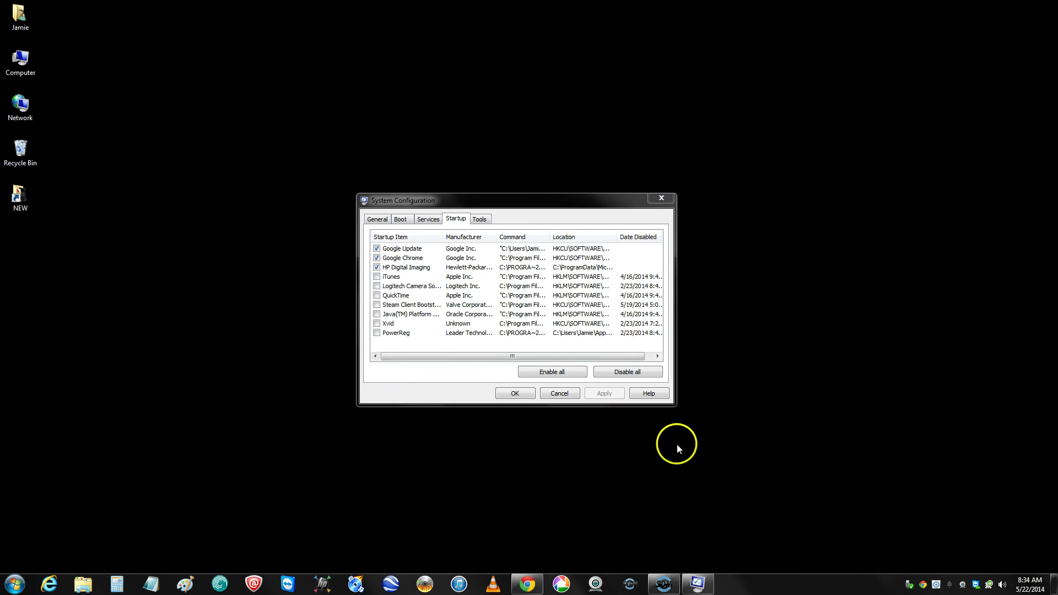
# Step: Cancel msconfig, restore Chrome, search 'adobe reader' and open Adobe's Reader download page
pyautogui.click(559, 393)
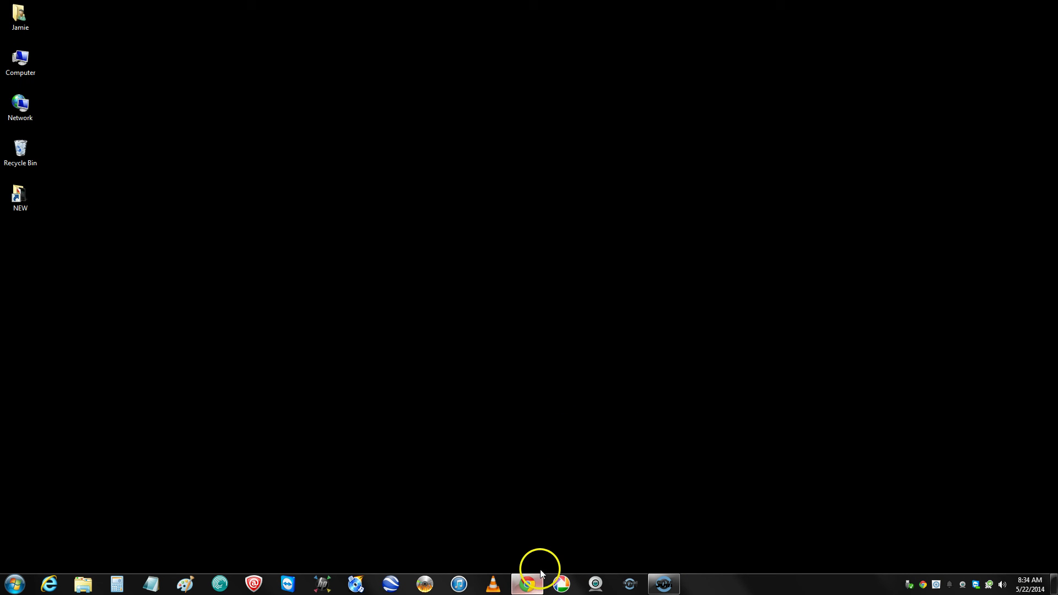
pyautogui.click(534, 582)
pyautogui.click(471, 248)
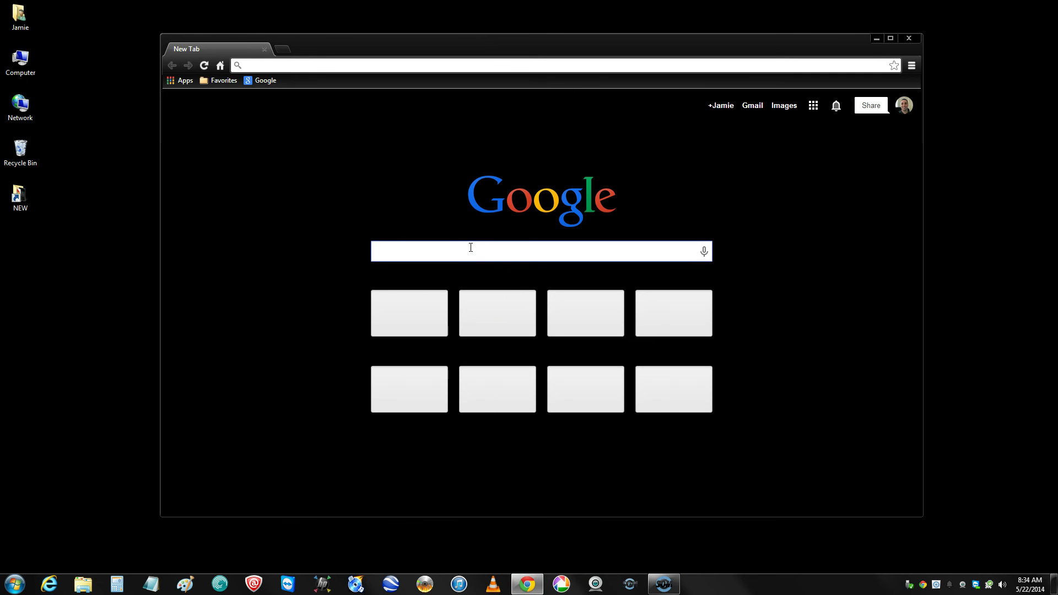
pyautogui.write('adobe')
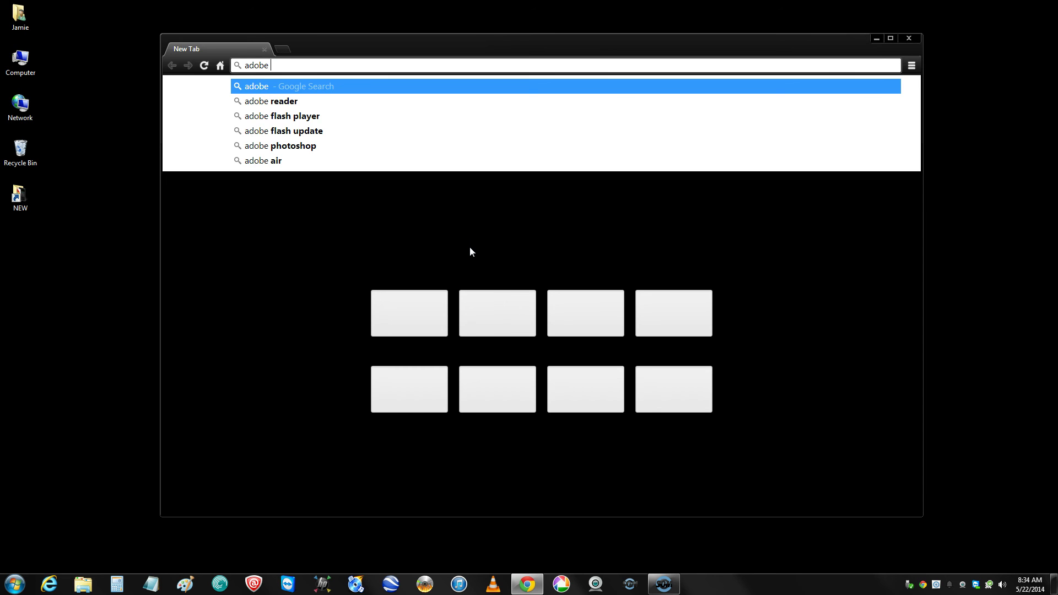
pyautogui.press('Down')
pyautogui.press('Return')
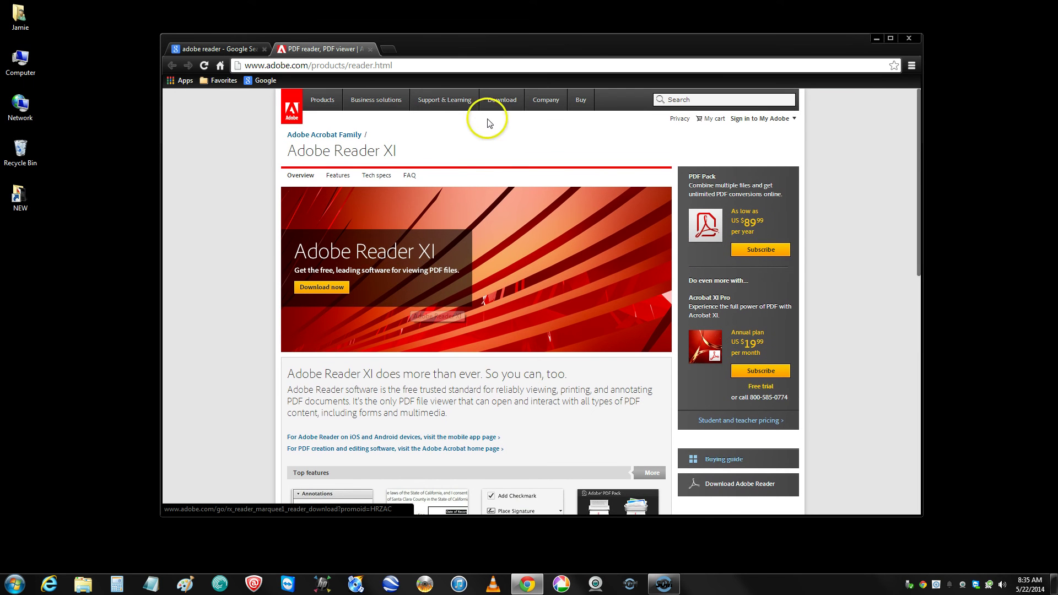
pyautogui.click(501, 102)
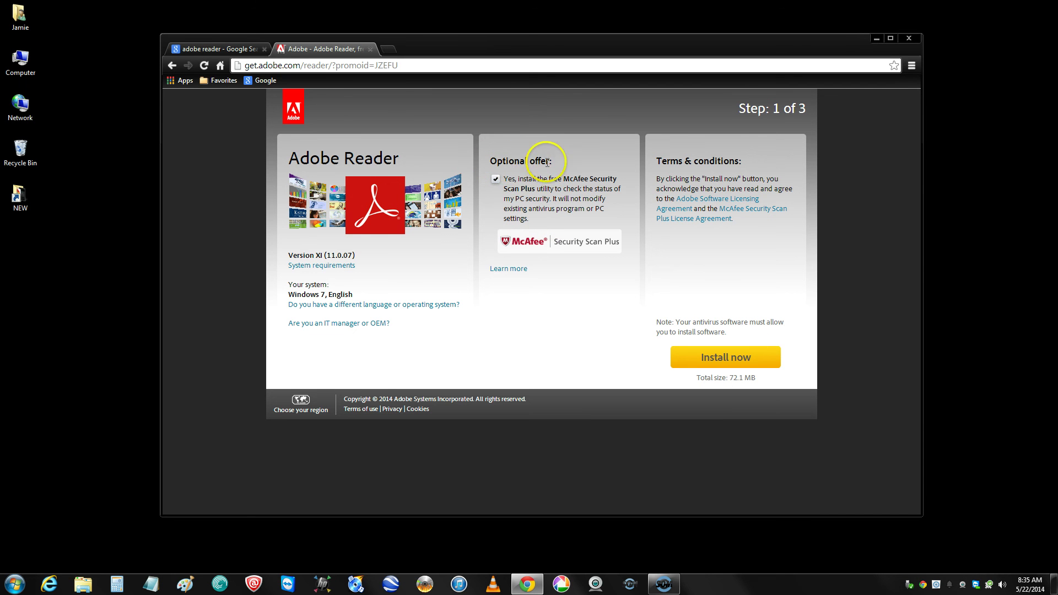
# Step: Untick the McAfee Security Scan Plus offer and click Install now for Adobe Reader
pyautogui.click(496, 179)
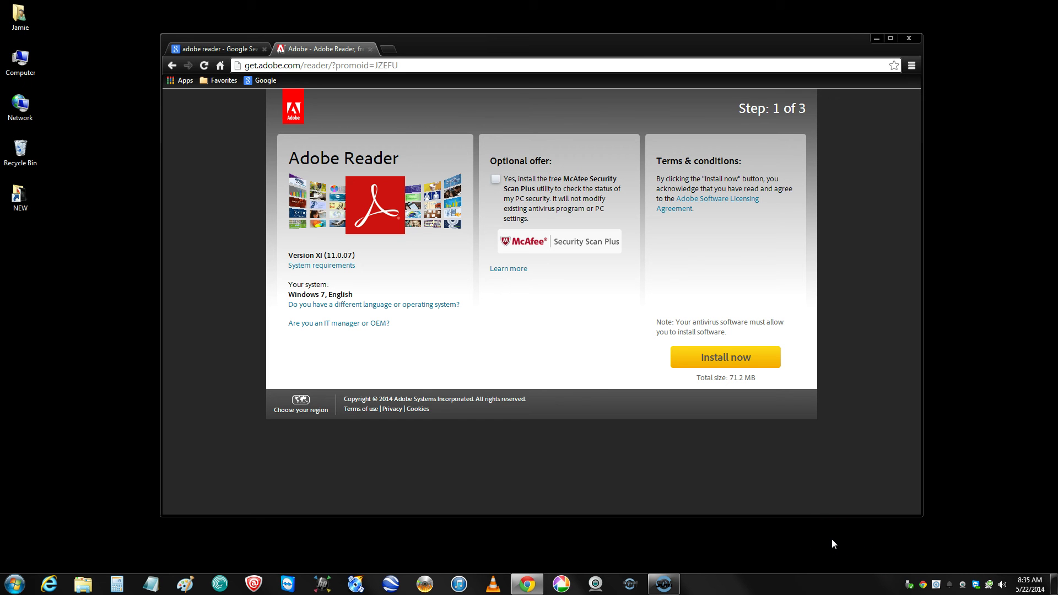
pyautogui.click(726, 361)
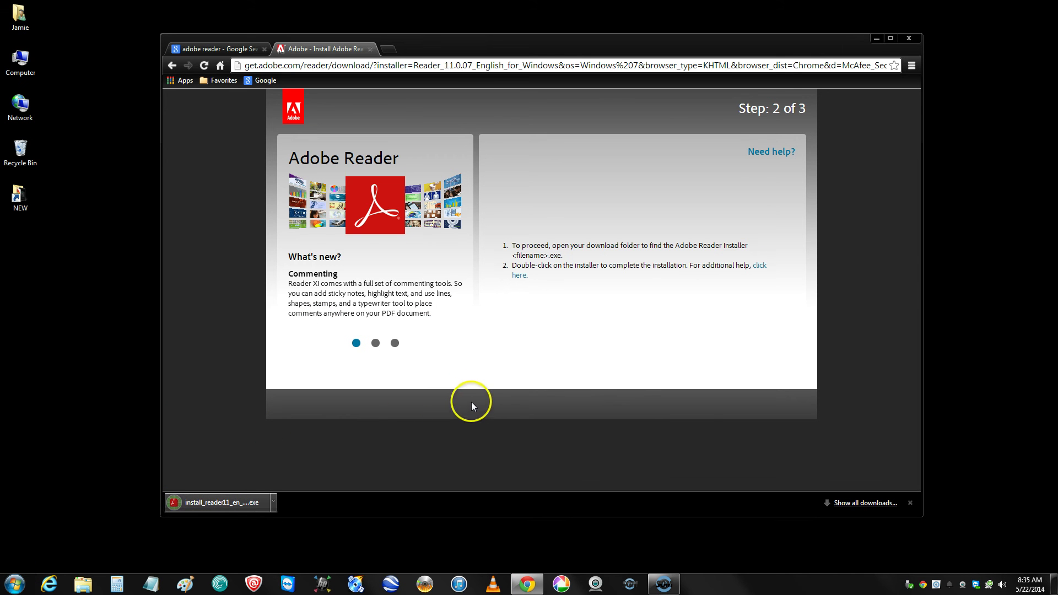
# Step: Run the downloaded install_reader11_en installer, allow the security warning, and continue installing Adobe Reader XI
pyautogui.click(234, 502)
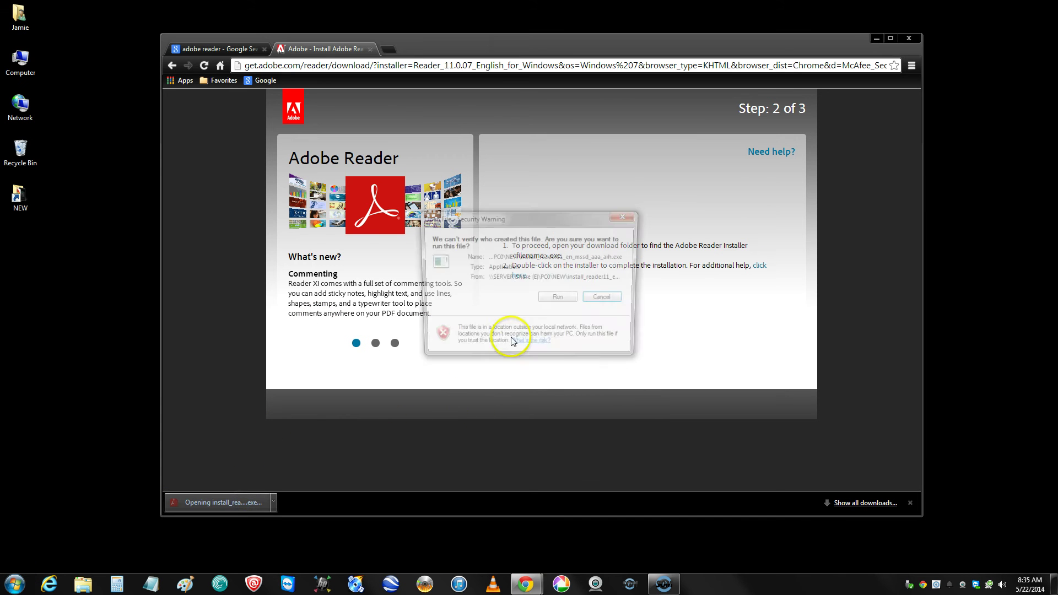
pyautogui.click(554, 301)
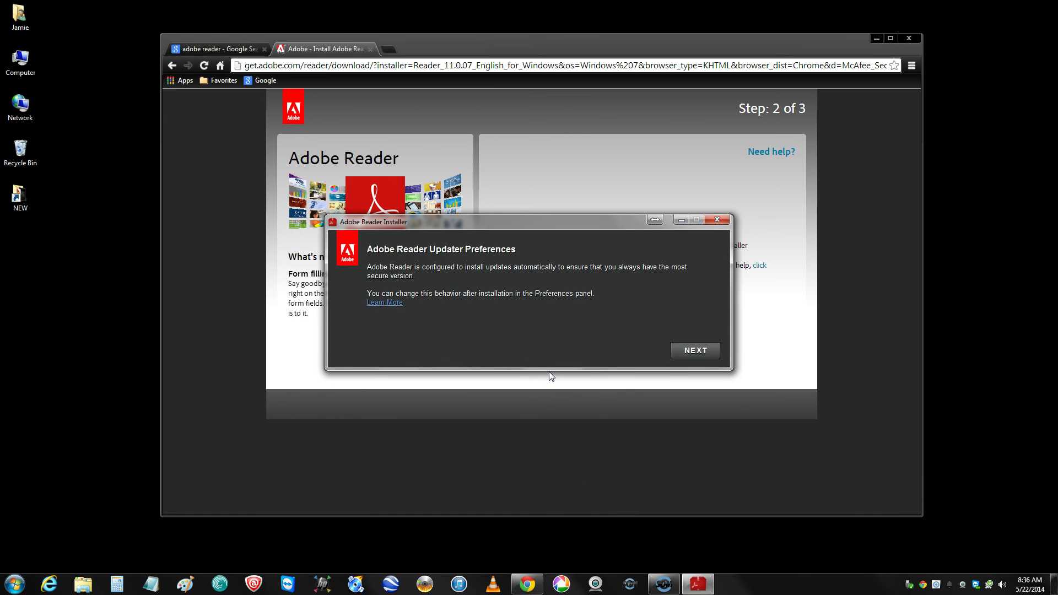
pyautogui.click(695, 348)
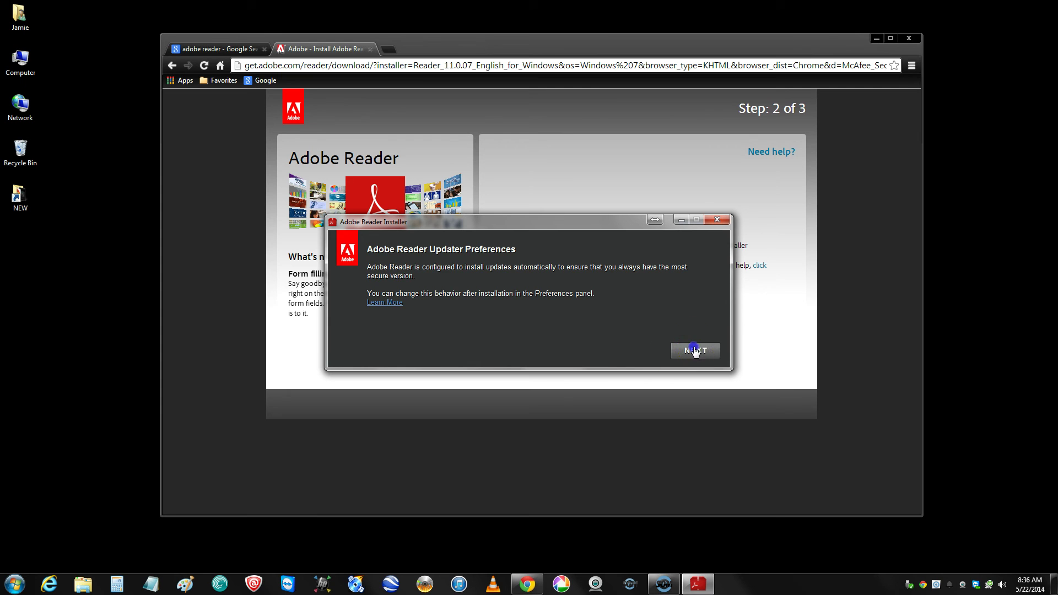
pyautogui.click(621, 330)
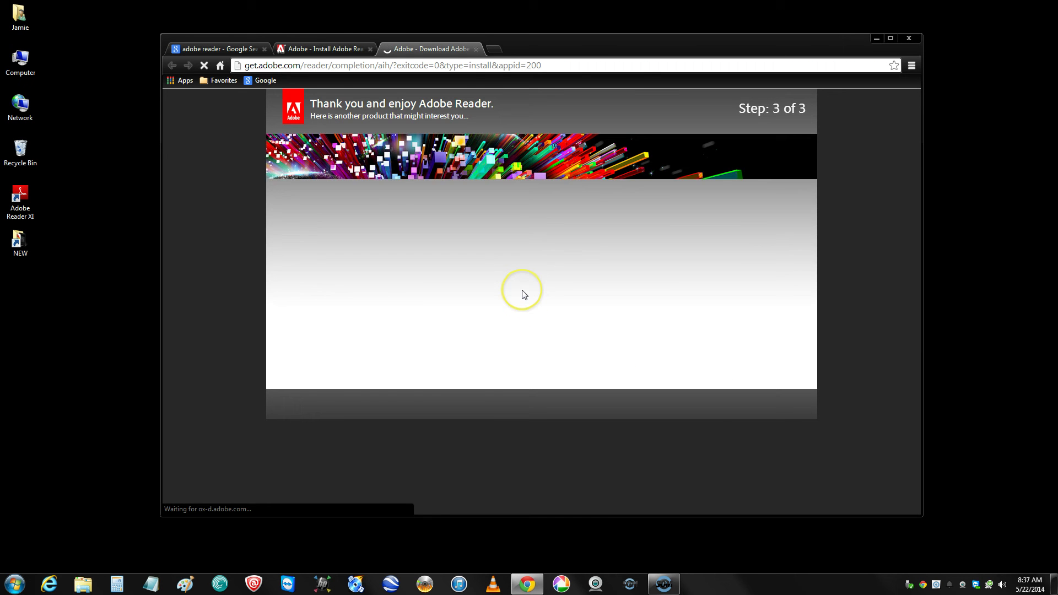
# Step: Close the Adobe tabs, launch Adobe Reader XI from the desktop, accept its licence, then close it
pyautogui.click(476, 49)
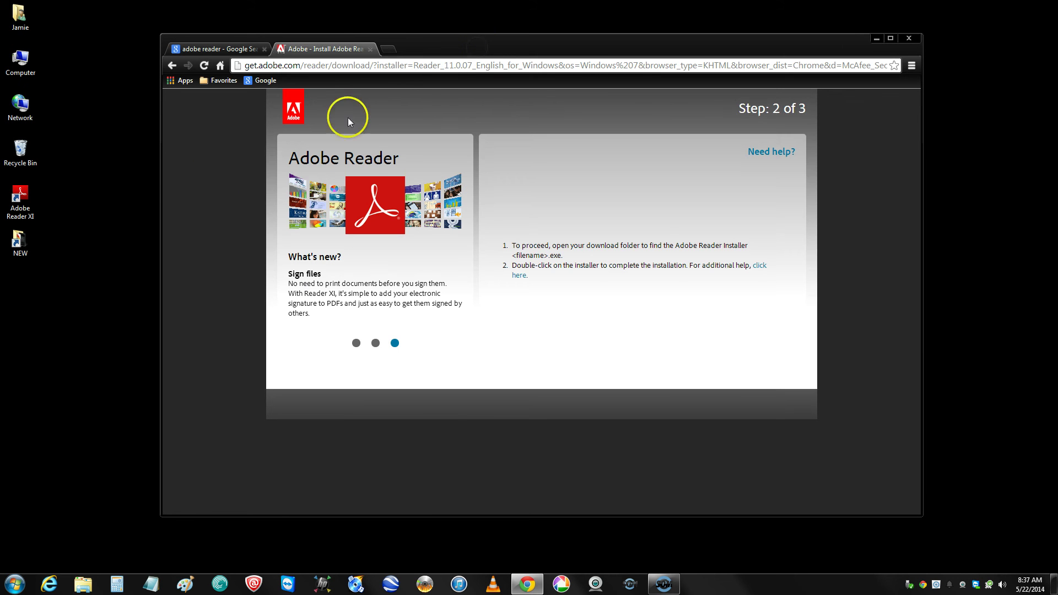
pyautogui.doubleClick(24, 197)
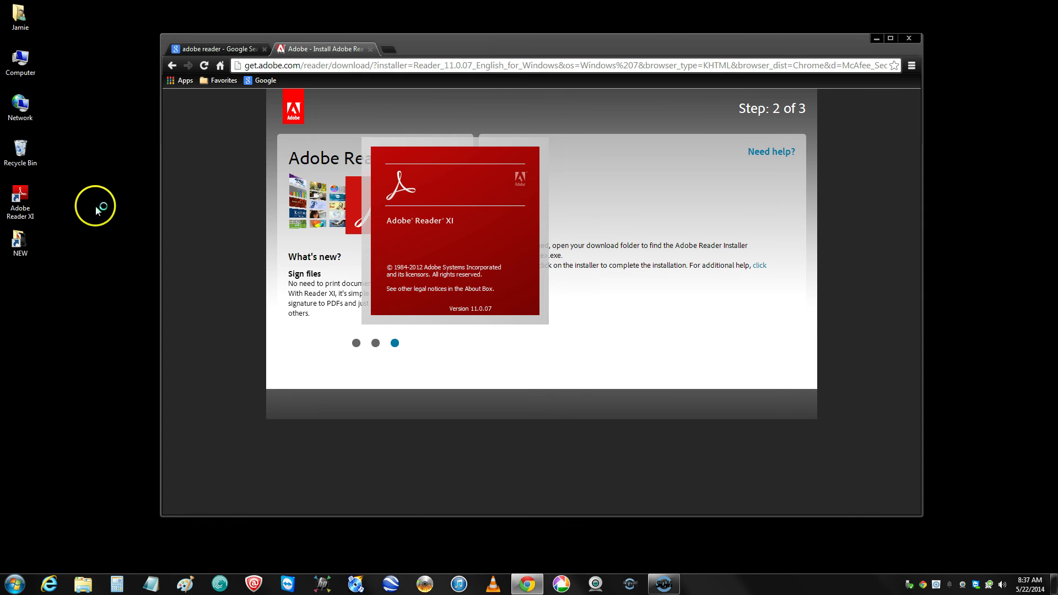
pyautogui.click(369, 49)
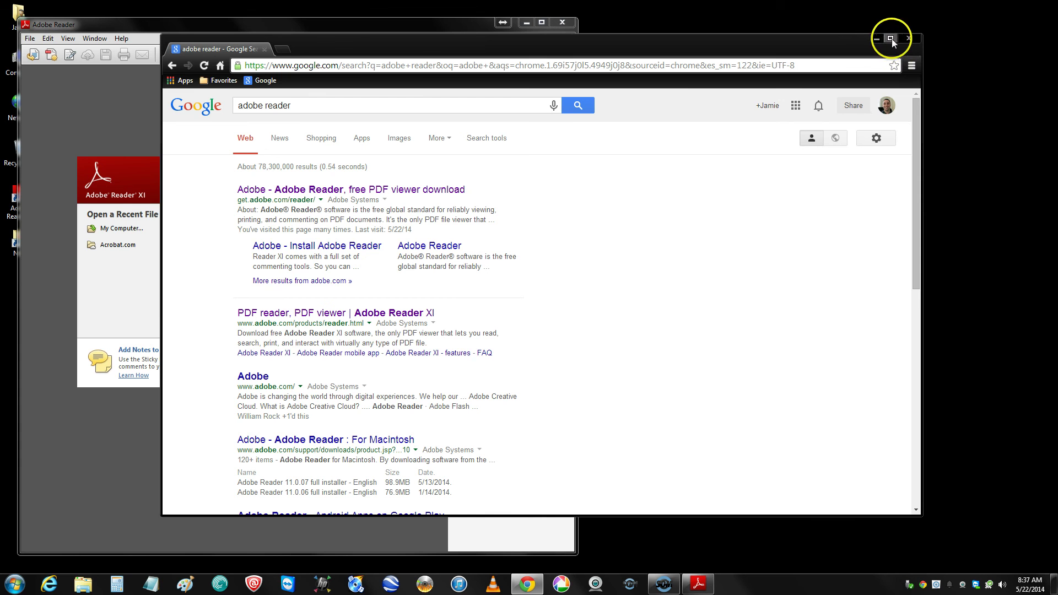
pyautogui.click(876, 38)
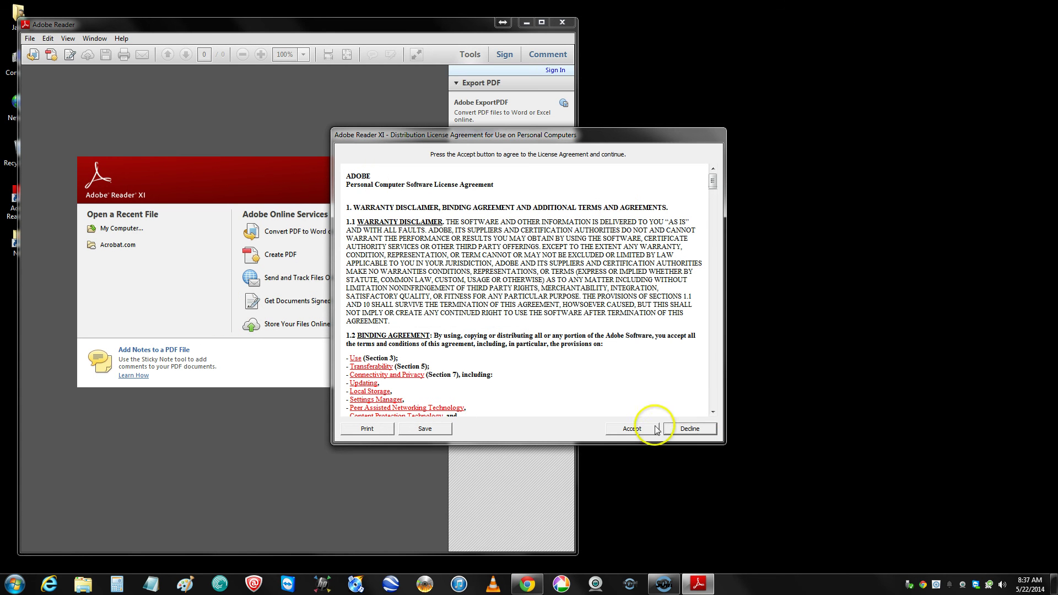
pyautogui.click(632, 429)
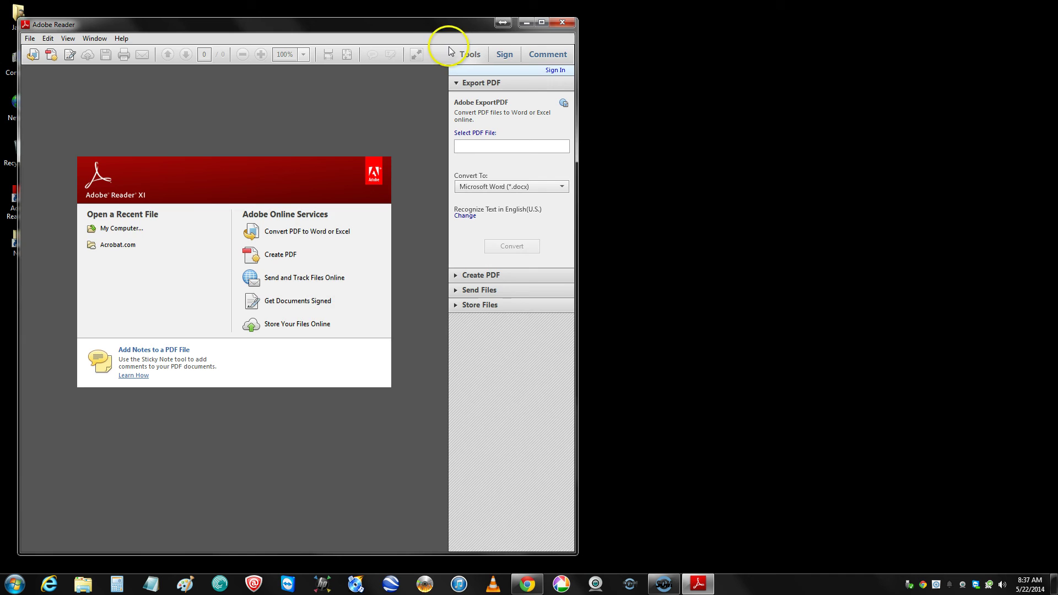
pyautogui.moveTo(442, 24); pyautogui.dragTo(644, 28)
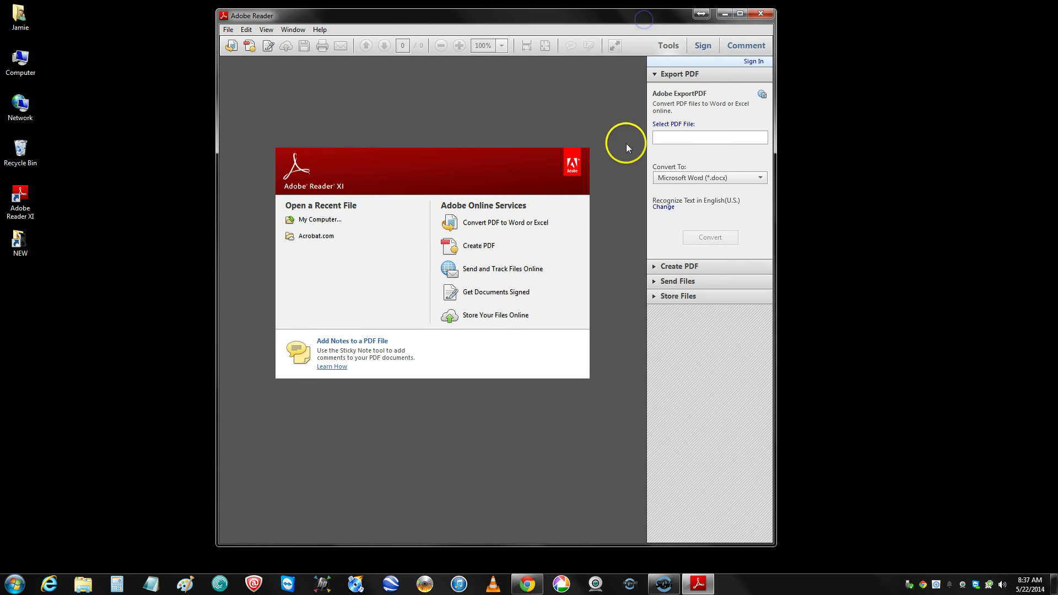
pyautogui.click(759, 15)
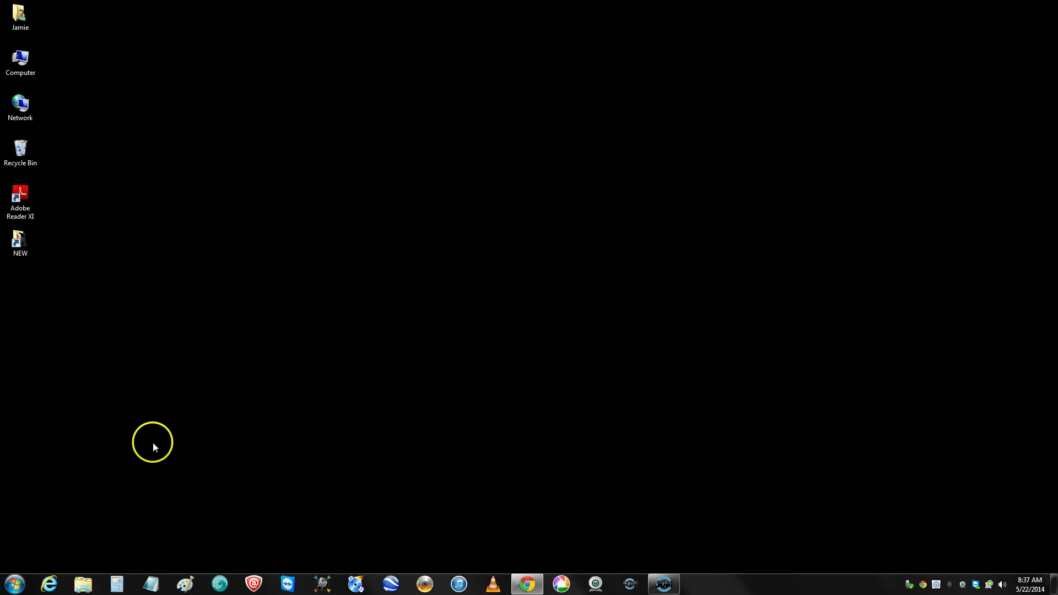
# Step: Launch System Configuration with msc from the Run dialog and show its Startup list
pyautogui.click(15, 583)
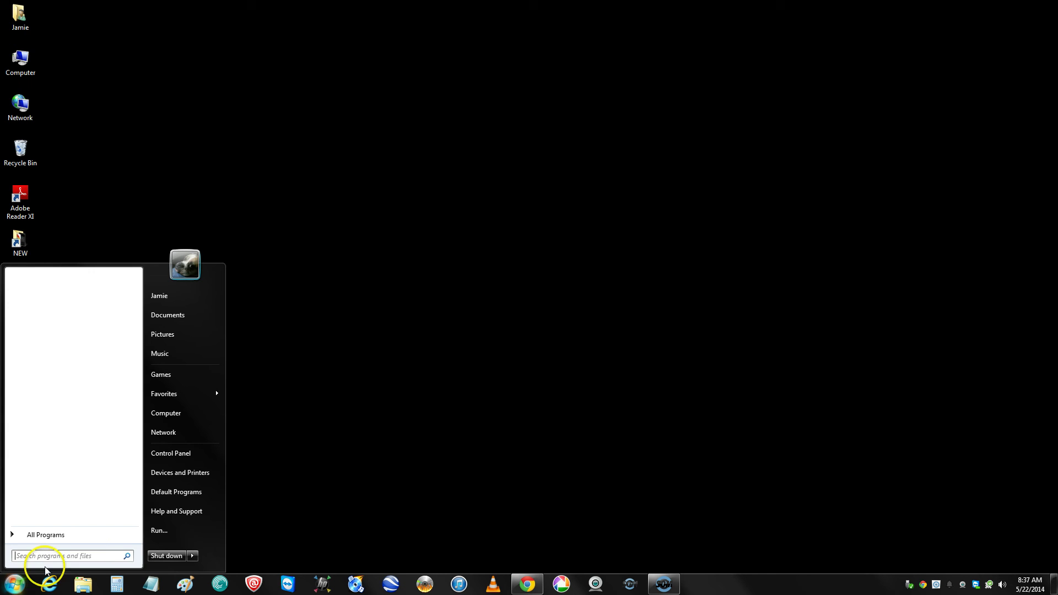
pyautogui.click(153, 534)
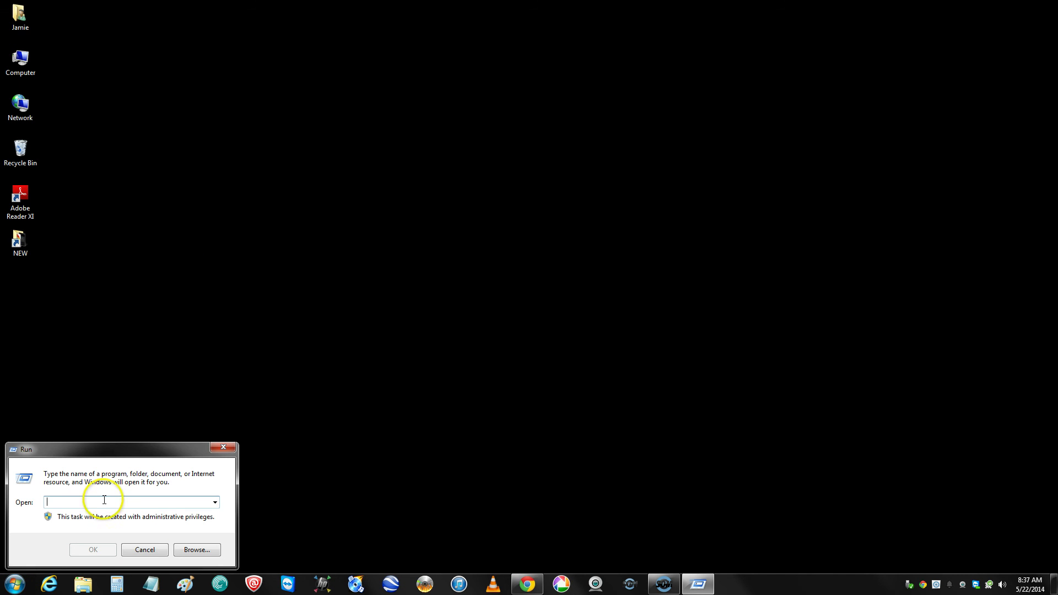
pyautogui.write('msconfig')
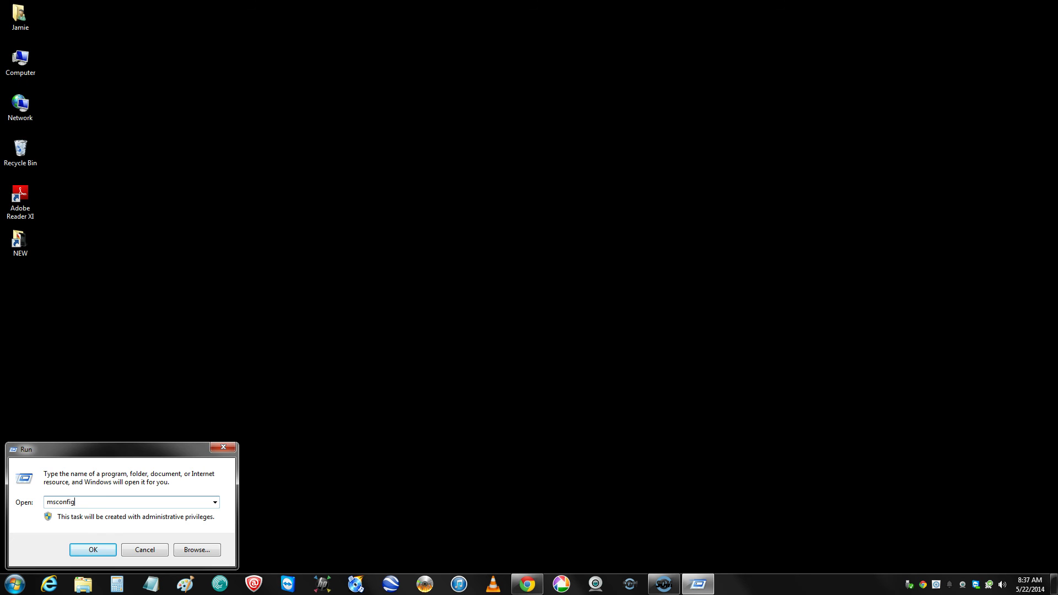
pyautogui.press('Return')
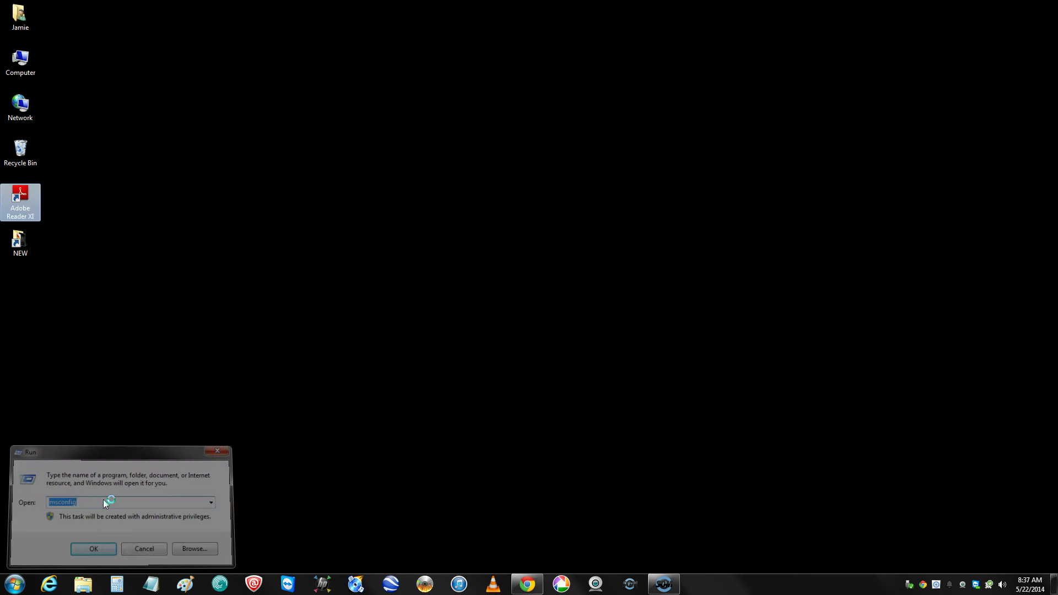
pyautogui.click(468, 205)
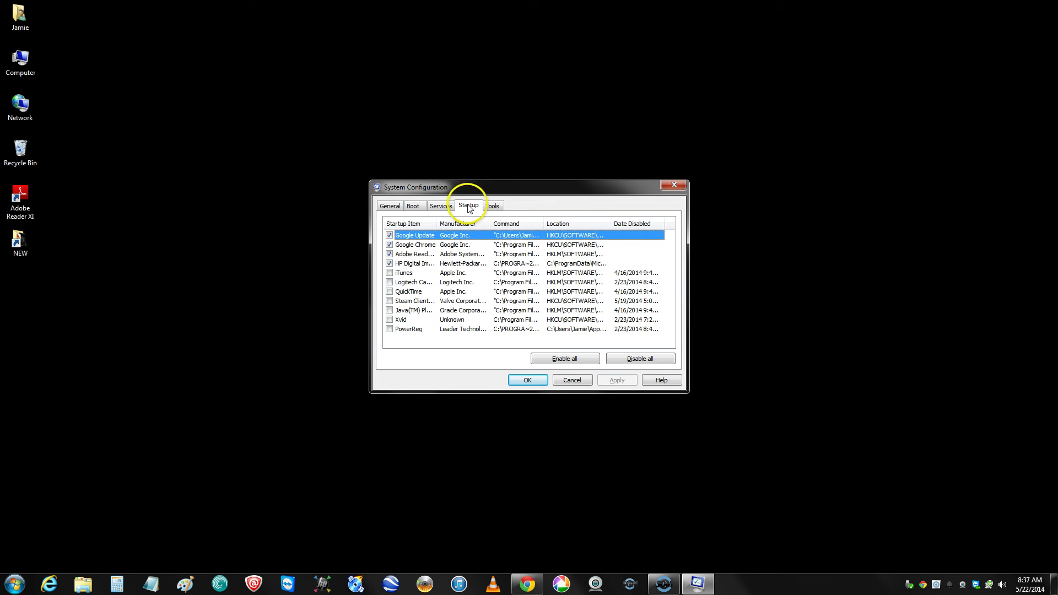
# Step: Resize the Startup Item and Command columns, uncheck Adobe Reader and Acrobat Manager, and apply
pyautogui.moveTo(438, 223); pyautogui.dragTo(503, 226)
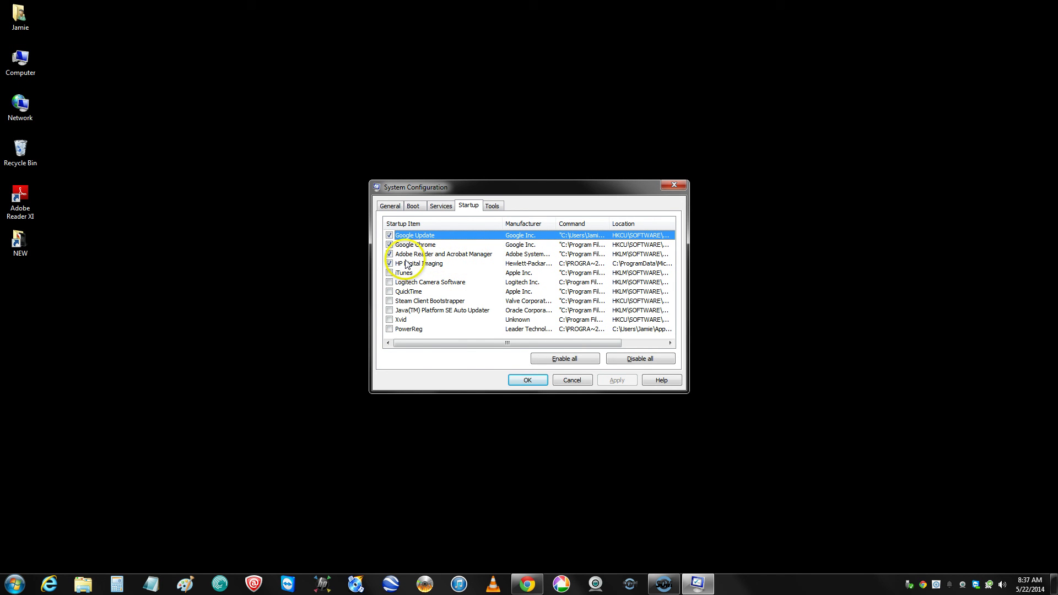
pyautogui.moveTo(504, 222); pyautogui.dragTo(455, 222)
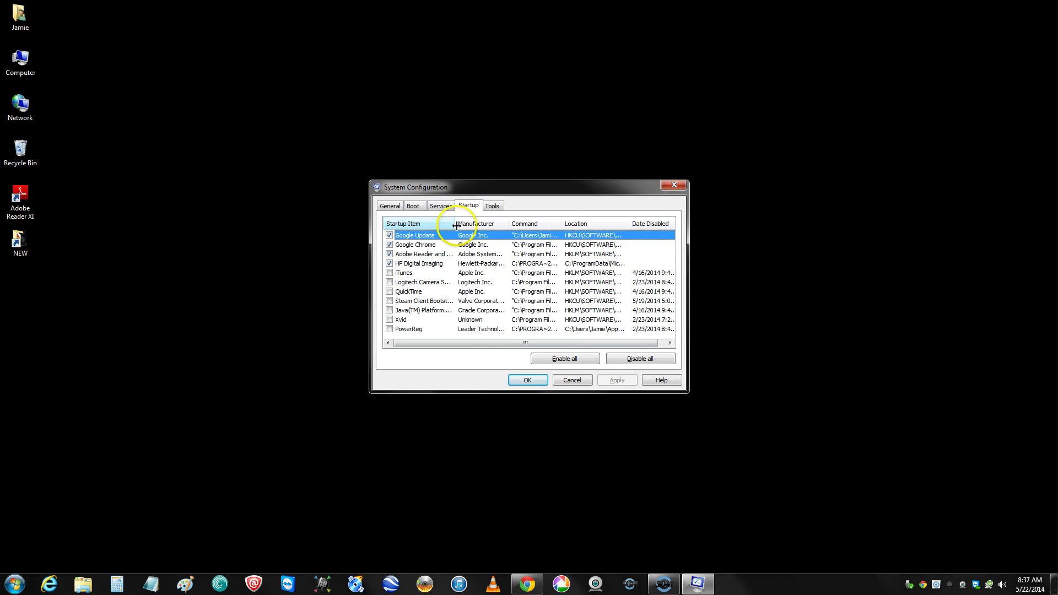
pyautogui.moveTo(558, 224); pyautogui.dragTo(617, 224)
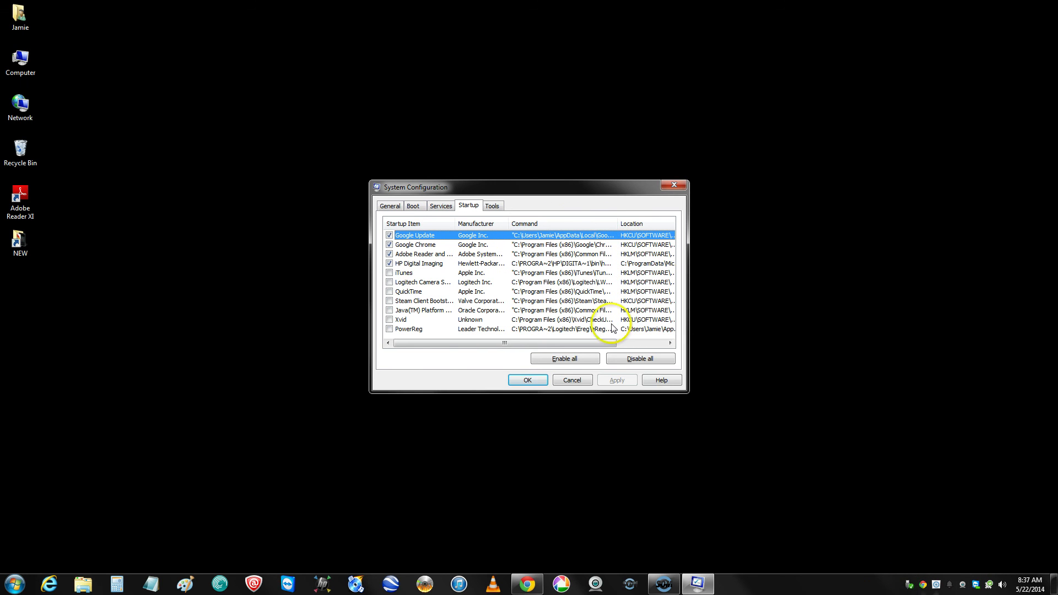
pyautogui.click(389, 254)
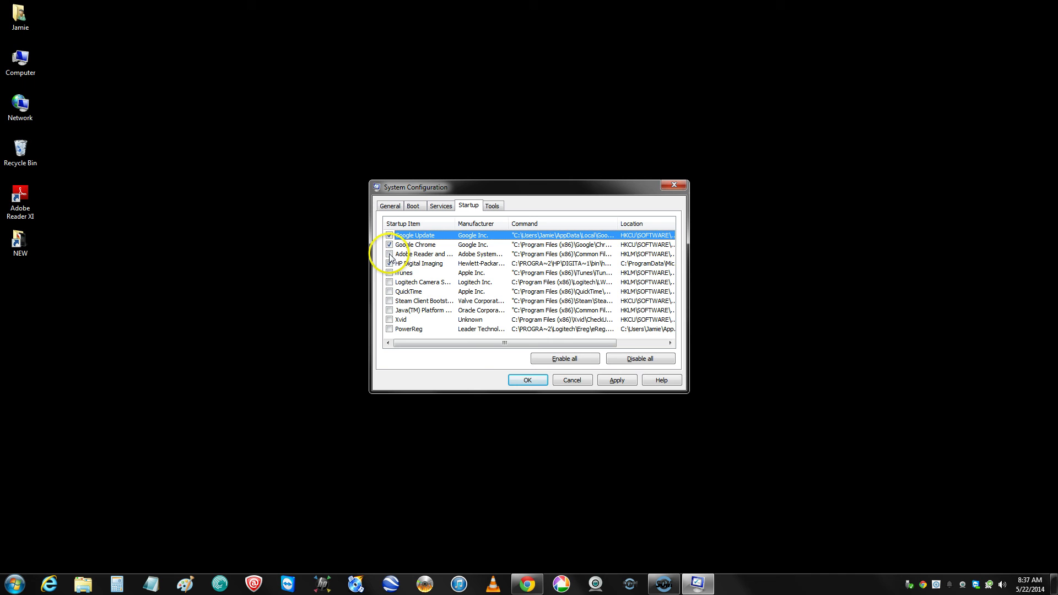
pyautogui.click(622, 381)
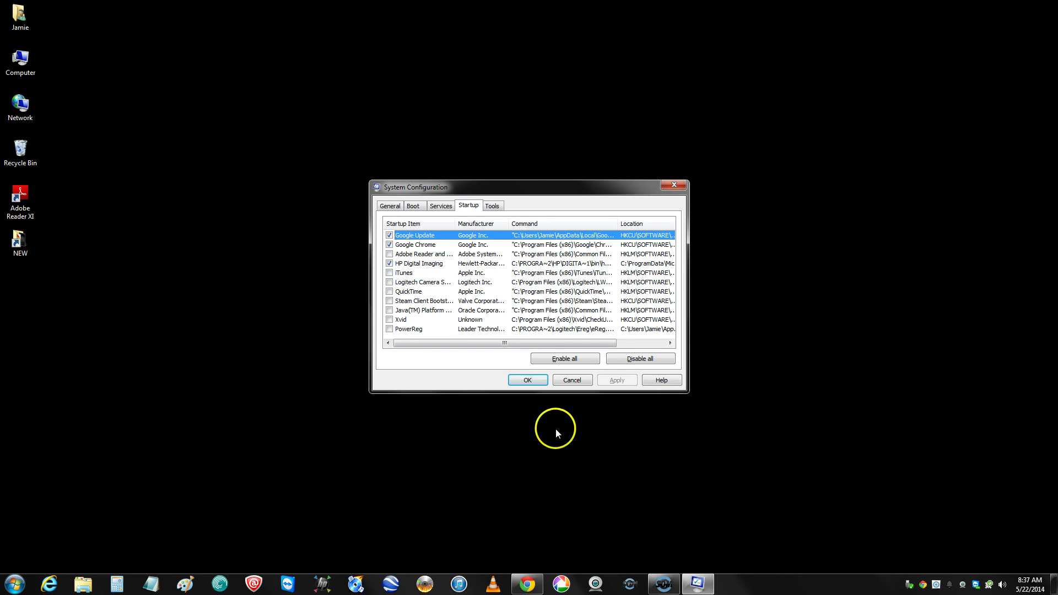
pyautogui.doubleClick(24, 192)
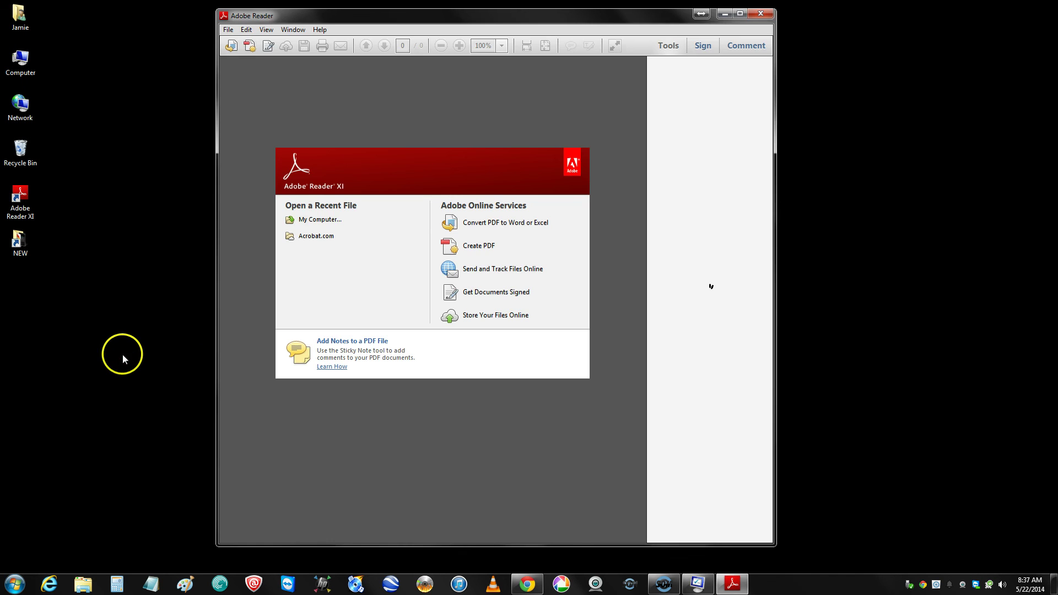
pyautogui.click(228, 30)
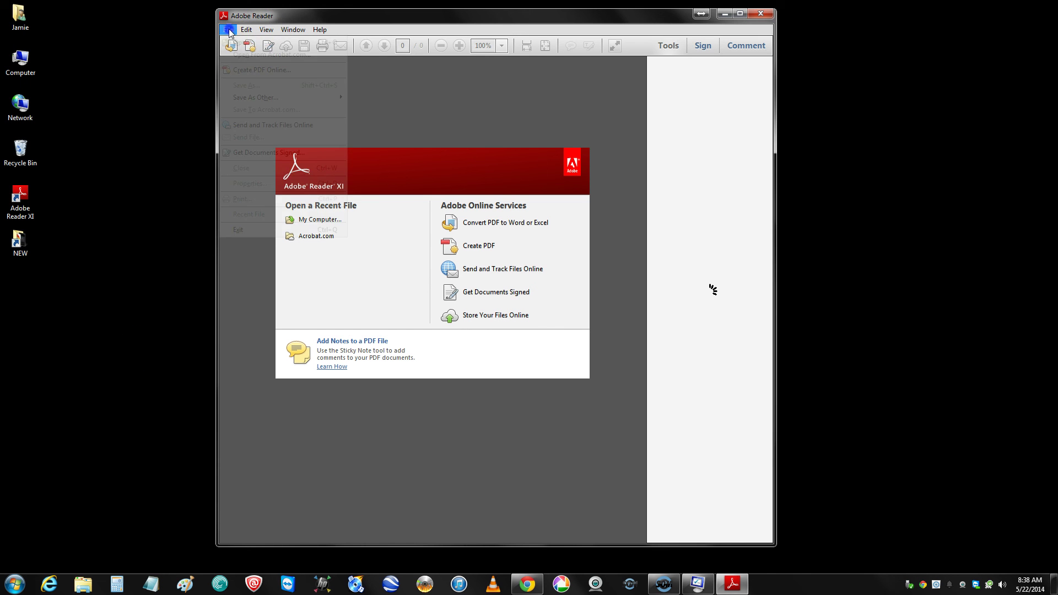
pyautogui.click(197, 65)
pyautogui.click(757, 15)
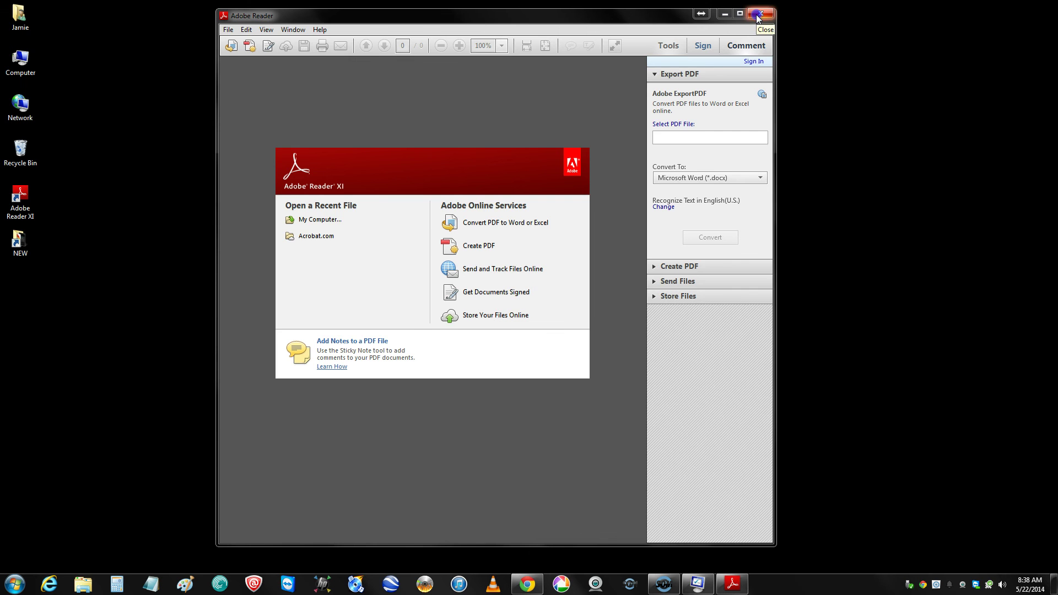
pyautogui.click(756, 14)
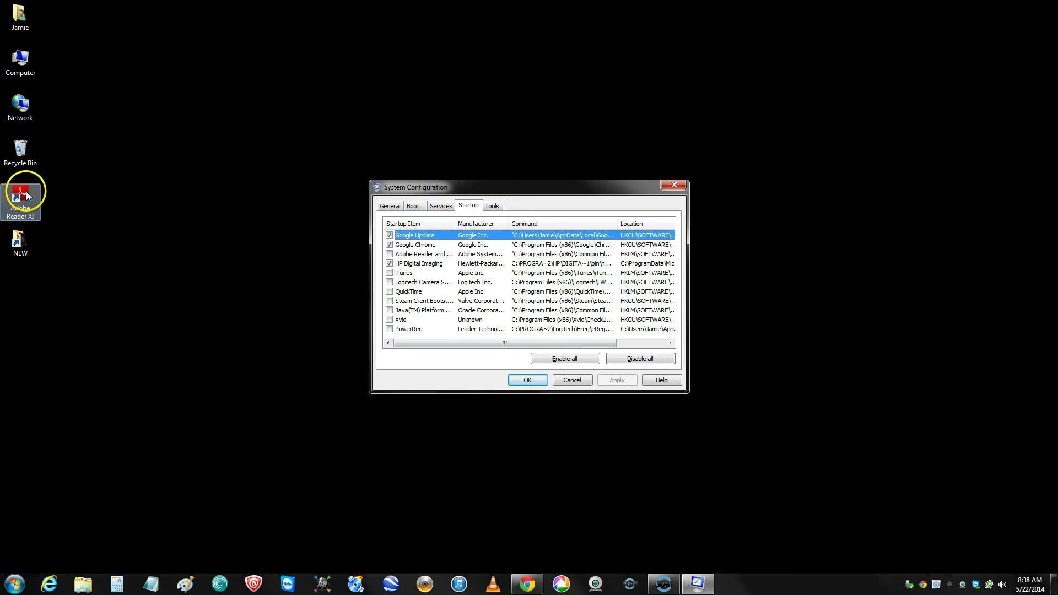
# Step: Check the Adobe Reader XI shortcut's options, then resize the Command and Location columns to show full registry paths
pyautogui.rightClick(26, 191)
pyautogui.click(267, 245)
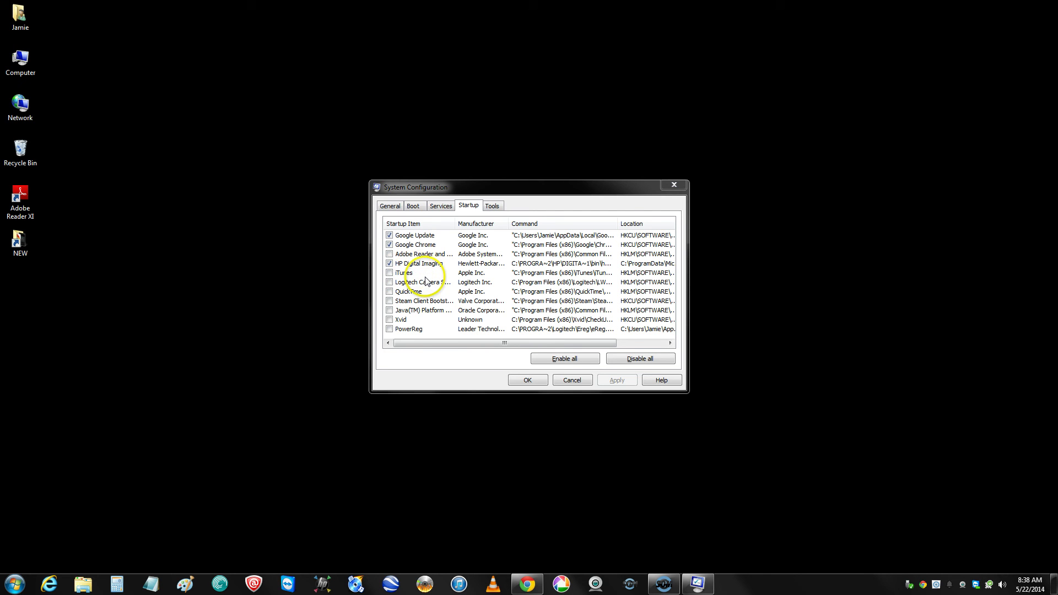
pyautogui.moveTo(617, 224); pyautogui.dragTo(654, 224)
pyautogui.moveTo(573, 341); pyautogui.dragTo(640, 343)
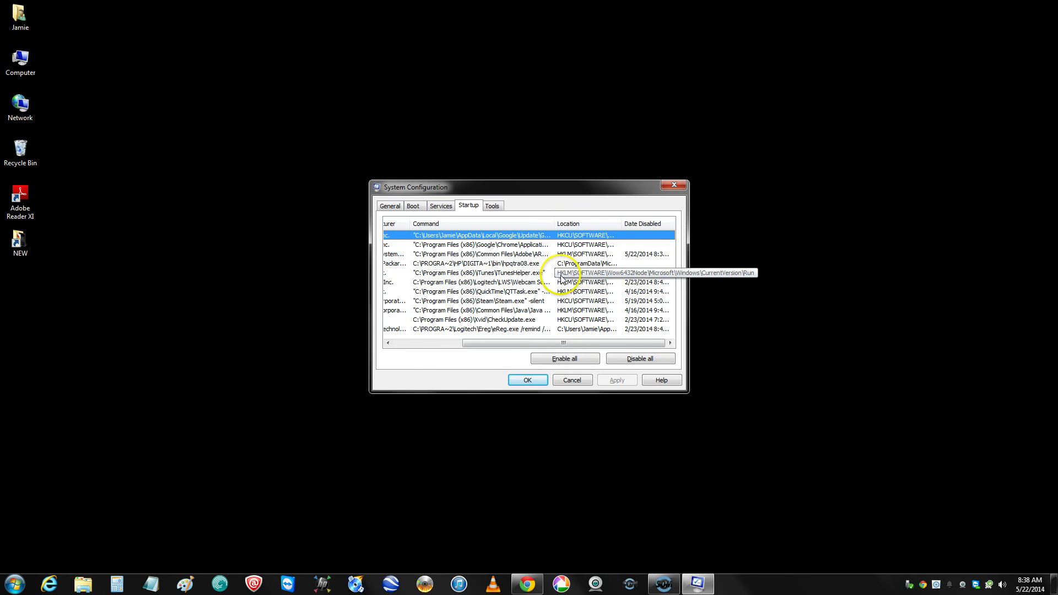
pyautogui.moveTo(621, 223); pyautogui.dragTo(666, 223)
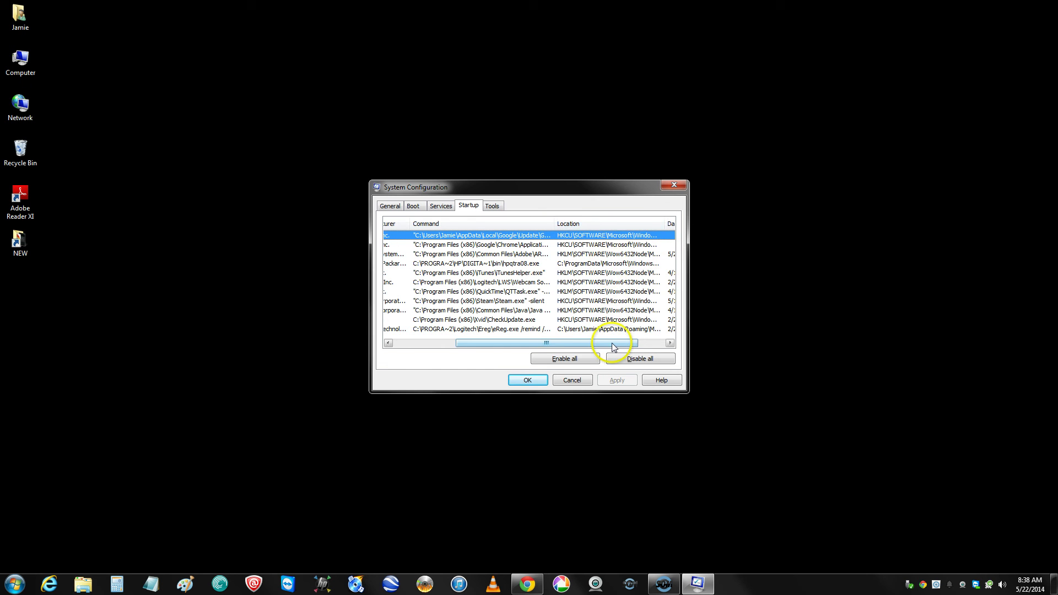
pyautogui.moveTo(609, 342); pyautogui.dragTo(539, 331)
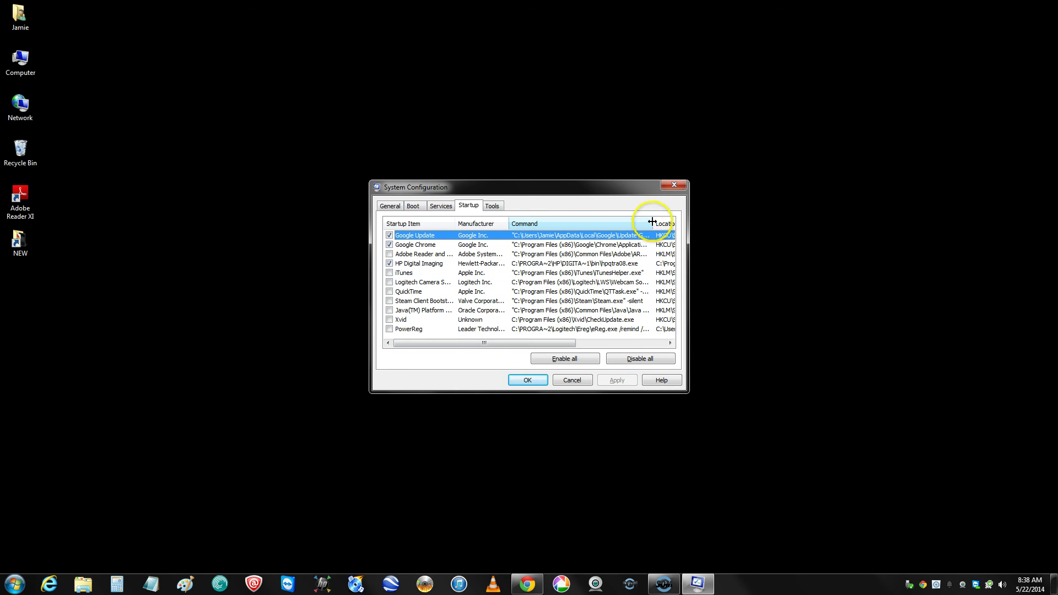
pyautogui.moveTo(652, 223); pyautogui.dragTo(600, 226)
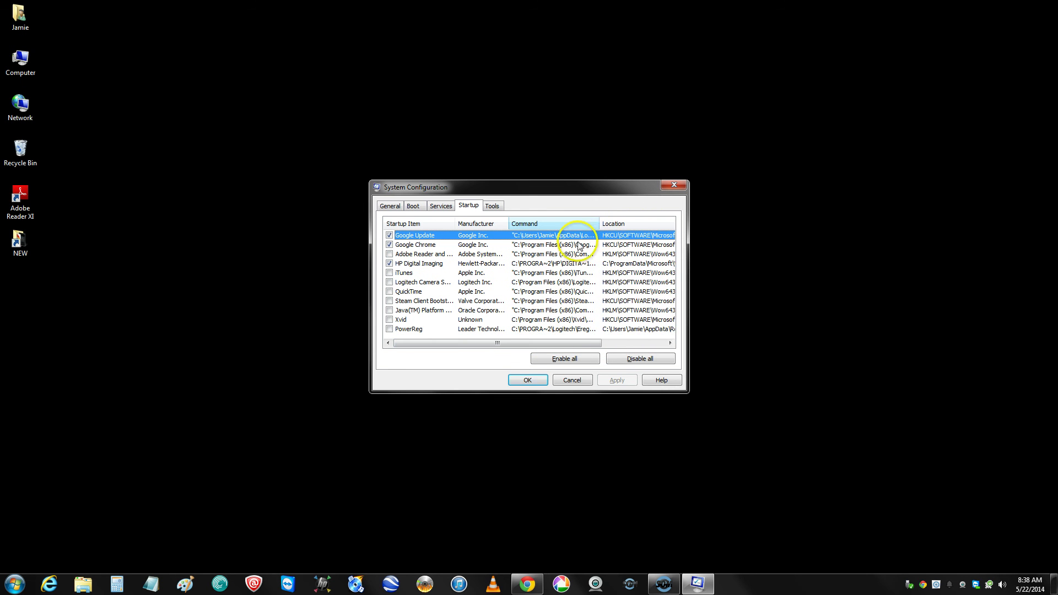
# Step: Readjust the Startup Item column and confirm System Configuration with OK, keeping Adobe disabled
pyautogui.click(390, 236)
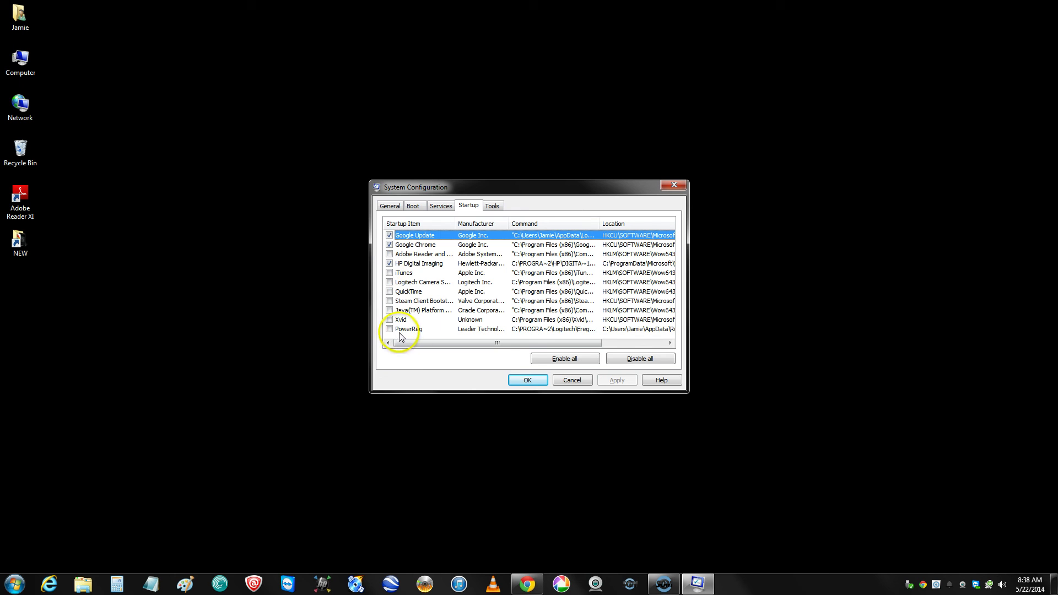
pyautogui.moveTo(455, 223); pyautogui.dragTo(485, 223)
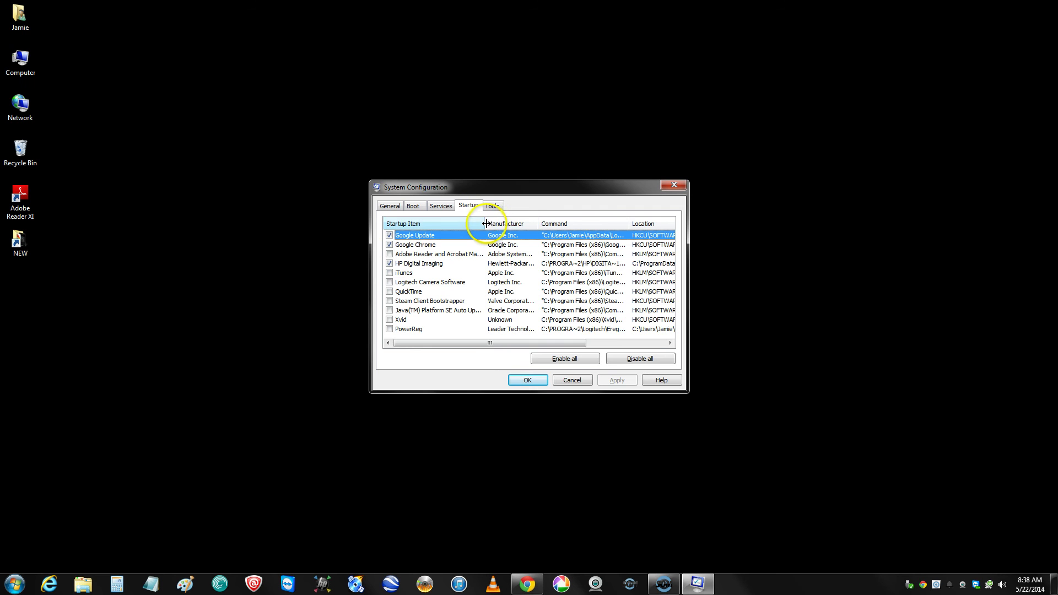
pyautogui.moveTo(486, 224); pyautogui.dragTo(450, 223)
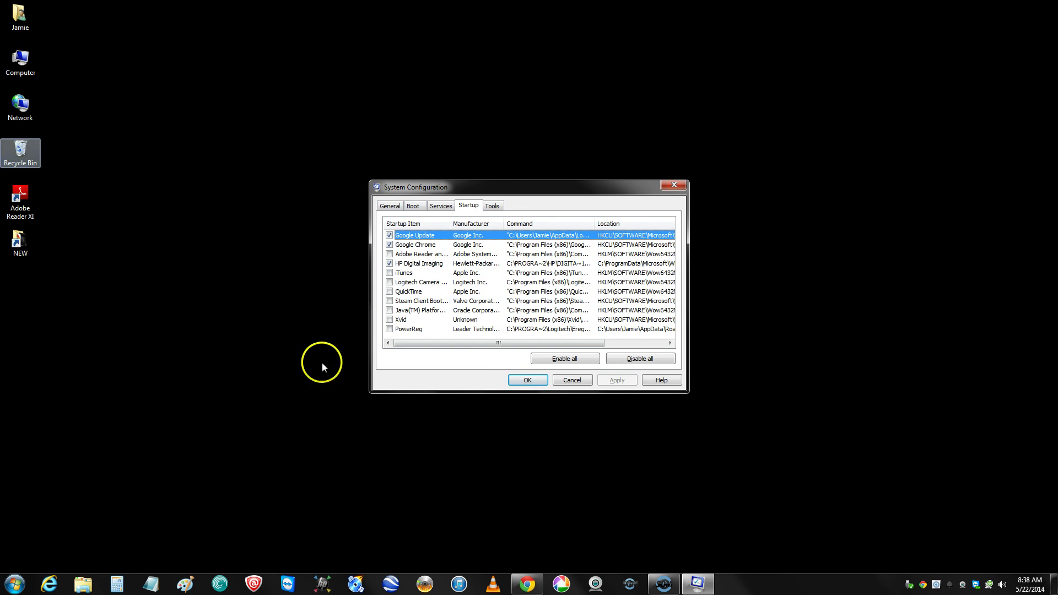
pyautogui.click(523, 384)
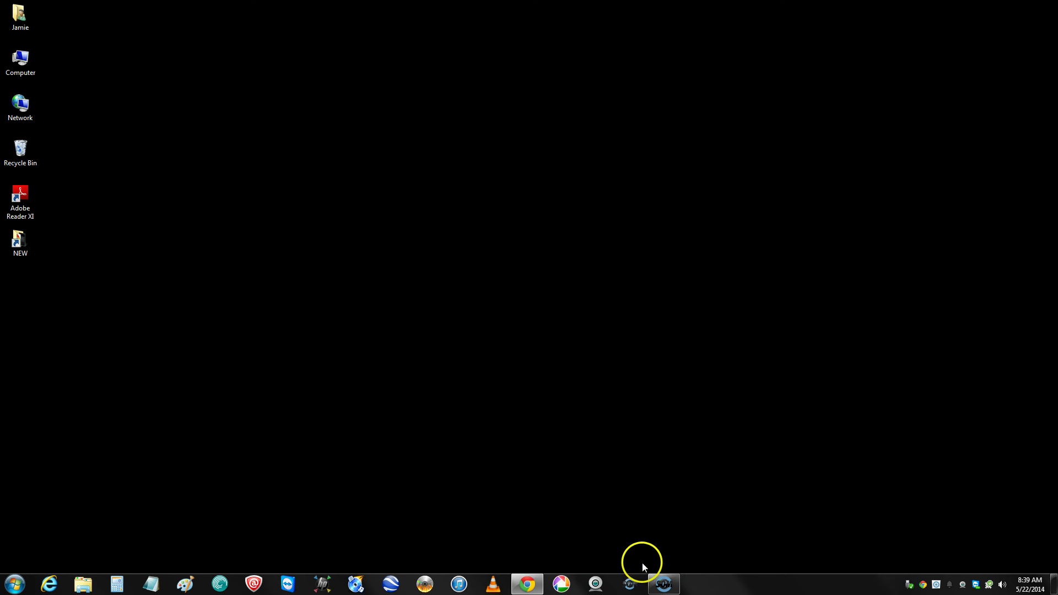
# Step: Reopen System Configuration via Run with 'msconfig' and view the Startup list to verify Adobe stays disabled
pyautogui.click(15, 583)
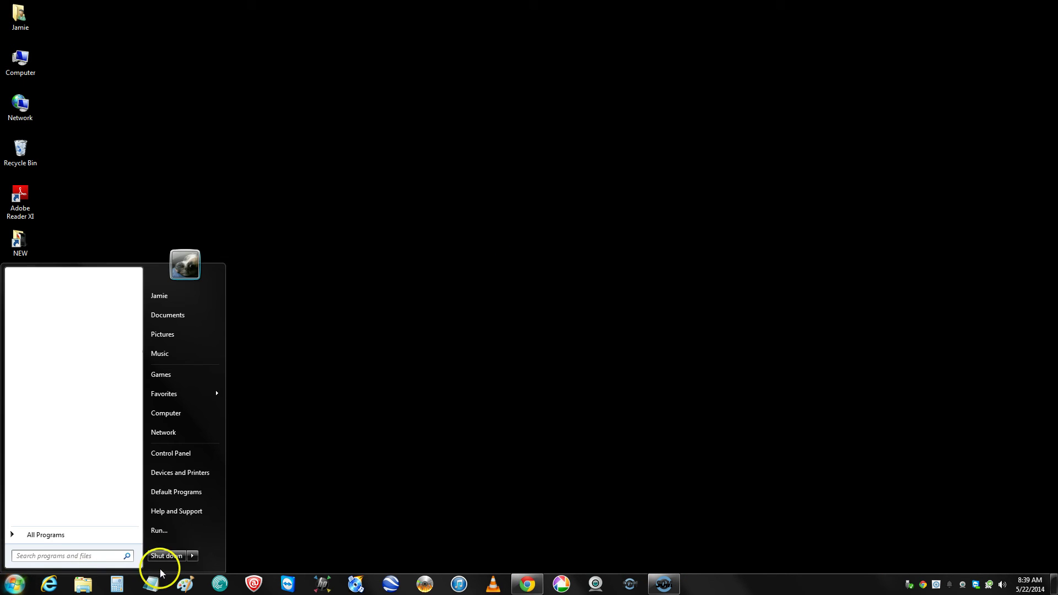
pyautogui.click(158, 533)
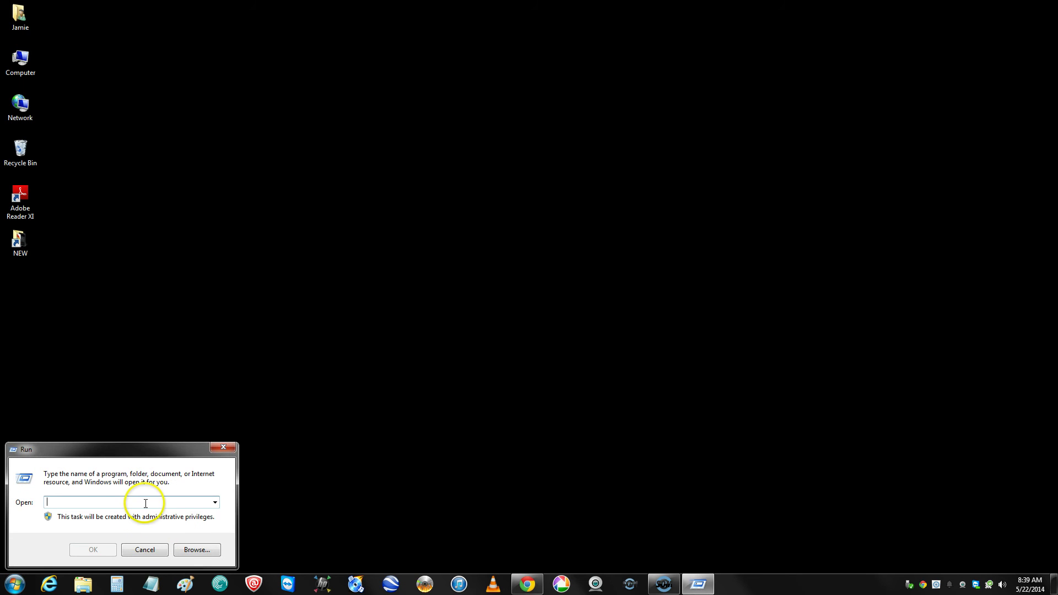
pyautogui.write('msc')
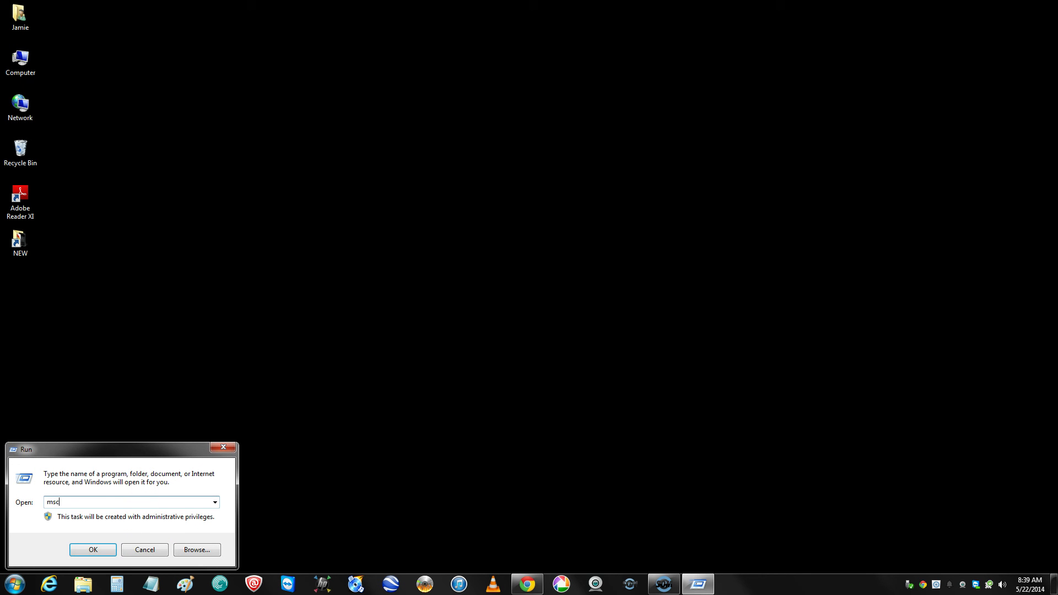
pyautogui.write('onfig')
pyautogui.press('Return')
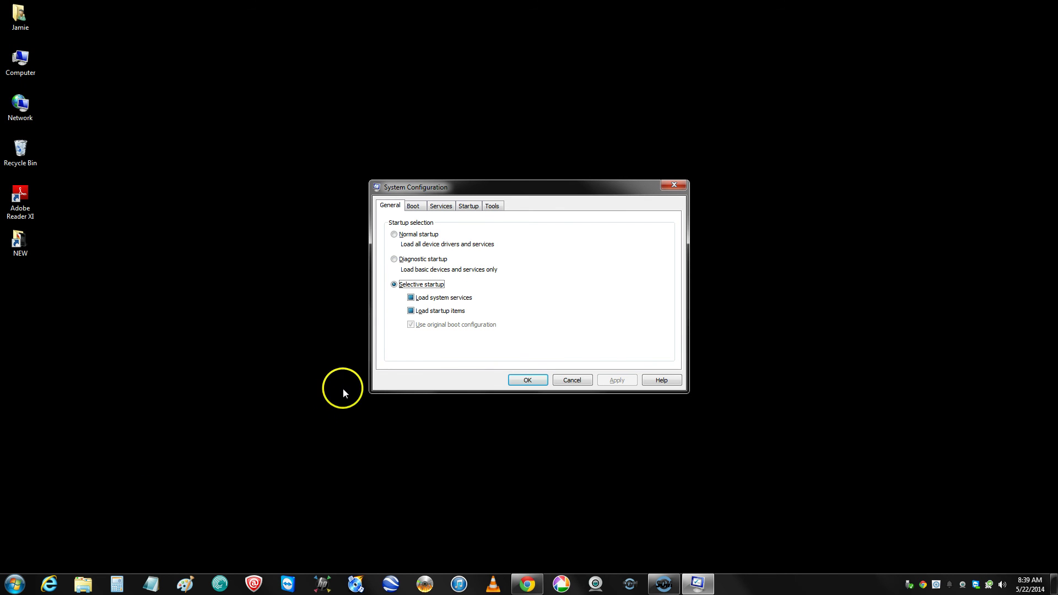
pyautogui.click(469, 206)
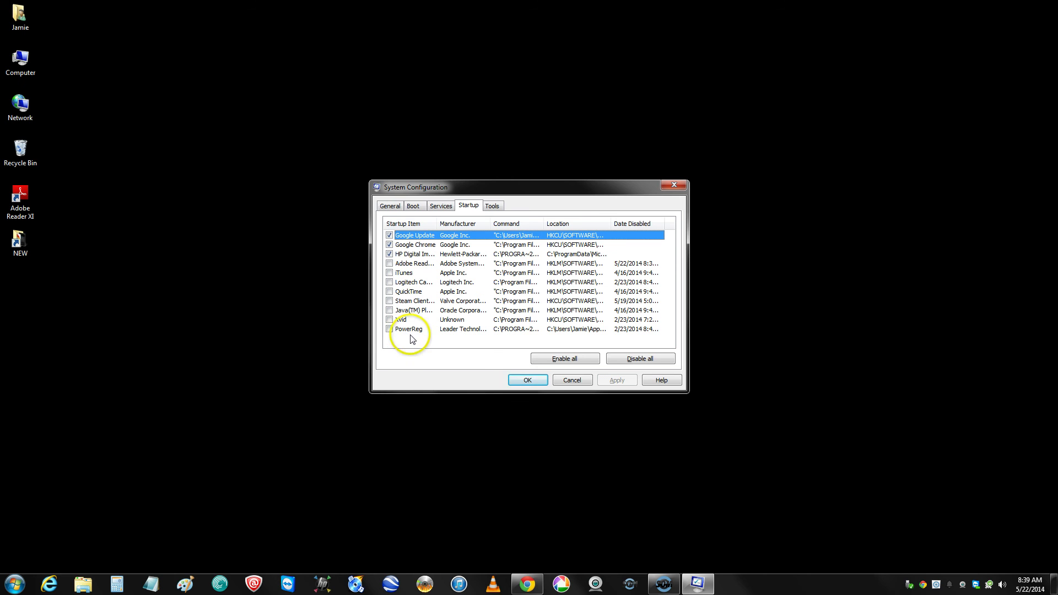
# Step: Close System Configuration with OK and minimise the Screencast-O-Matic window
pyautogui.click(524, 382)
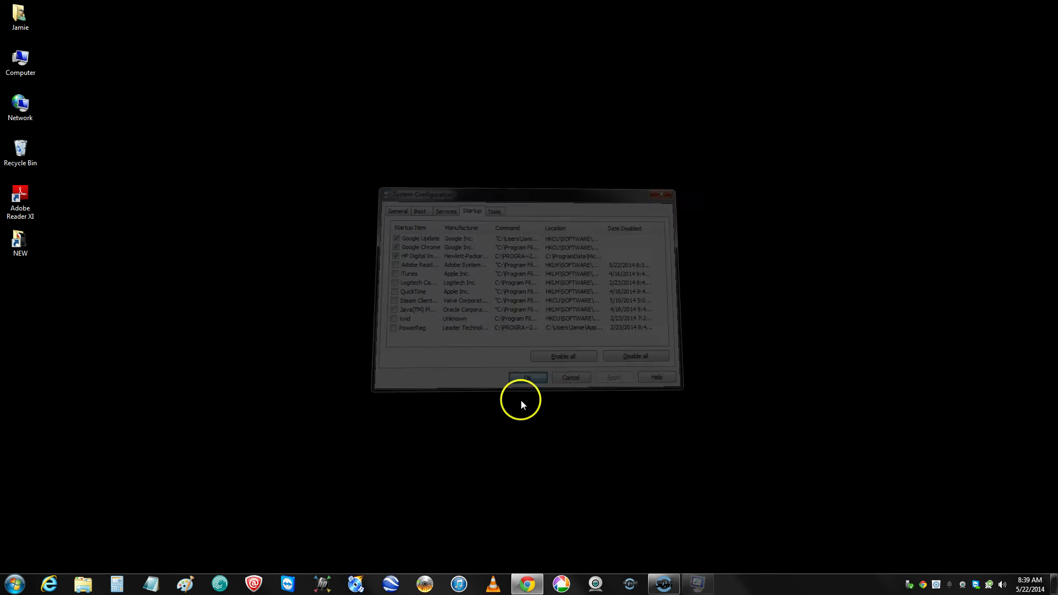
pyautogui.click(668, 586)
pyautogui.click(666, 585)
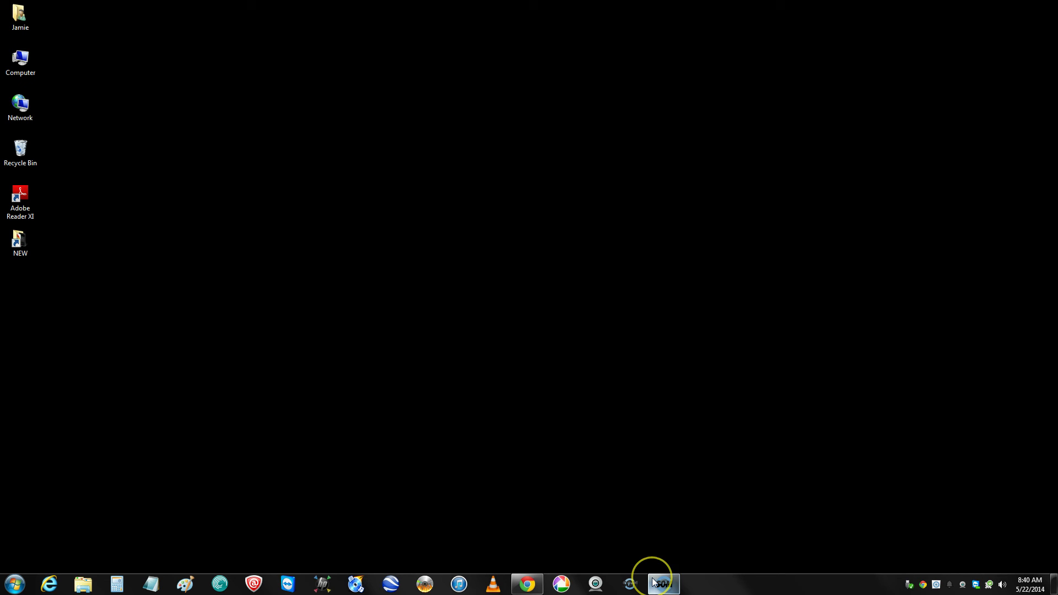
# Step: Restore the Chrome adobe reader search window and close it
pyautogui.moveTo(654, 583)
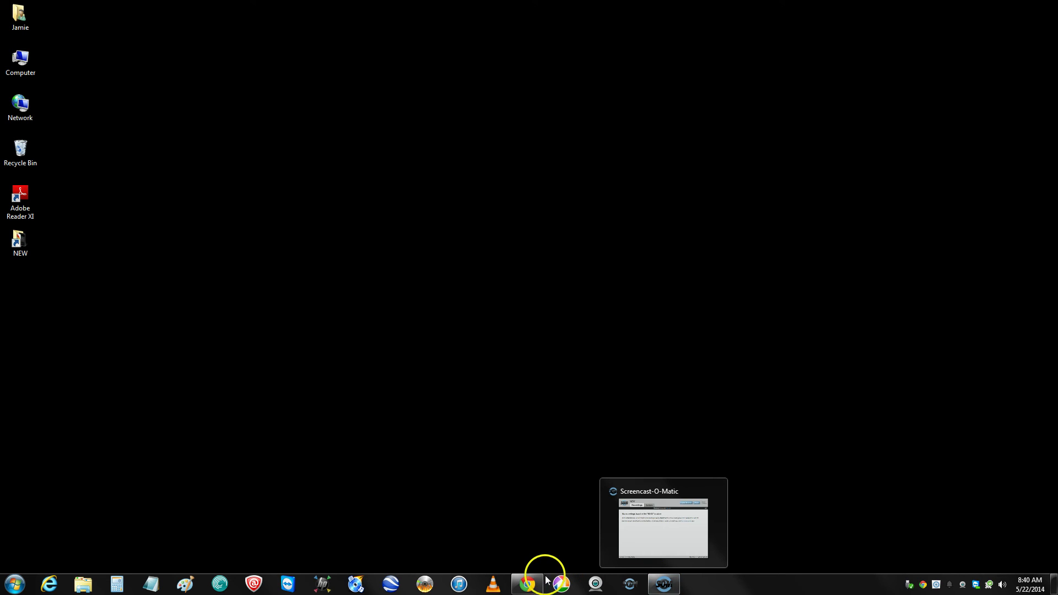
pyautogui.click(527, 584)
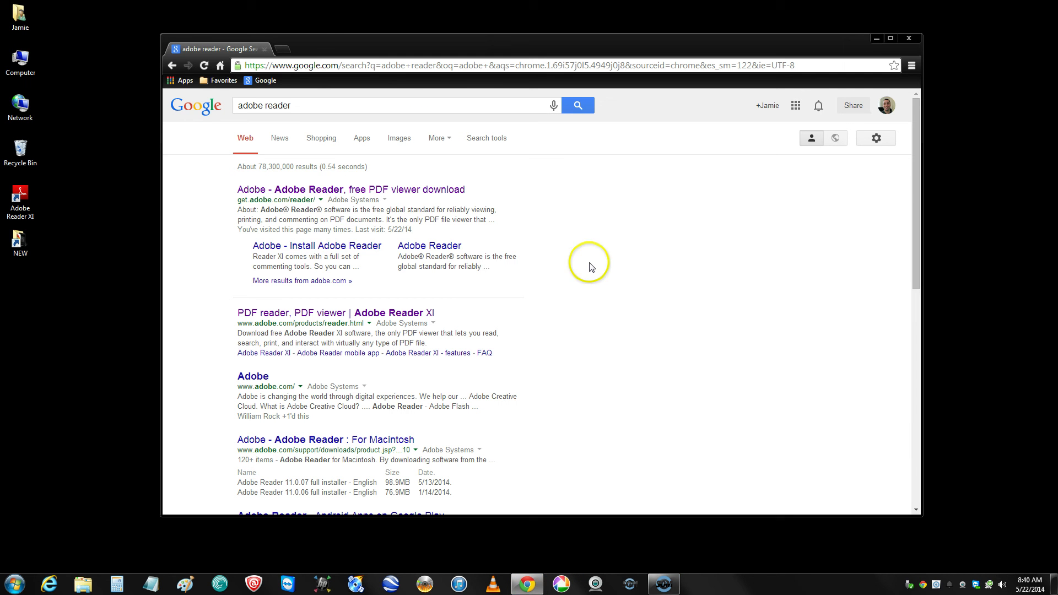
pyautogui.click(265, 49)
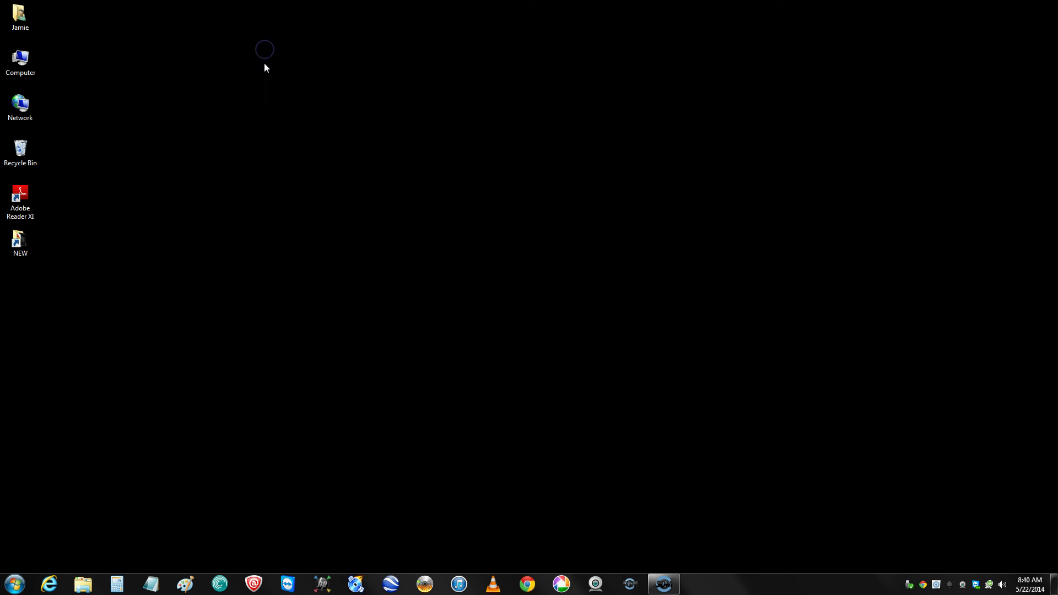